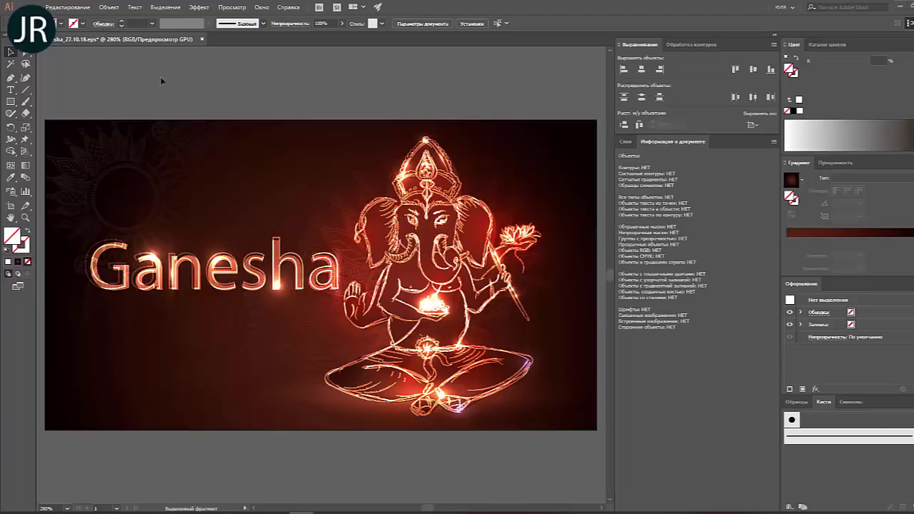
Bring up the New Document dialog with Ctrl+N, leaving the Ganesha artwork open.
{"action": "left_click", "coordinate": [28, 6]}
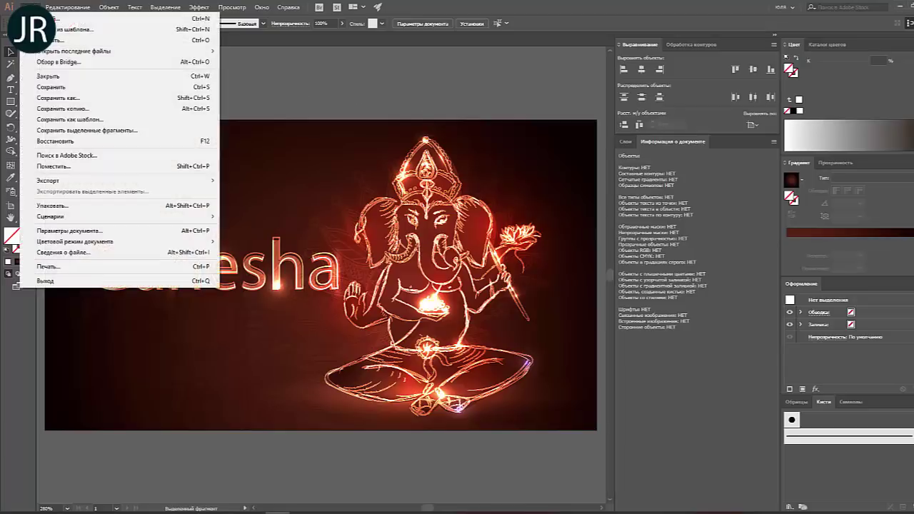
{"action": "left_click", "coordinate": [28, 6]}
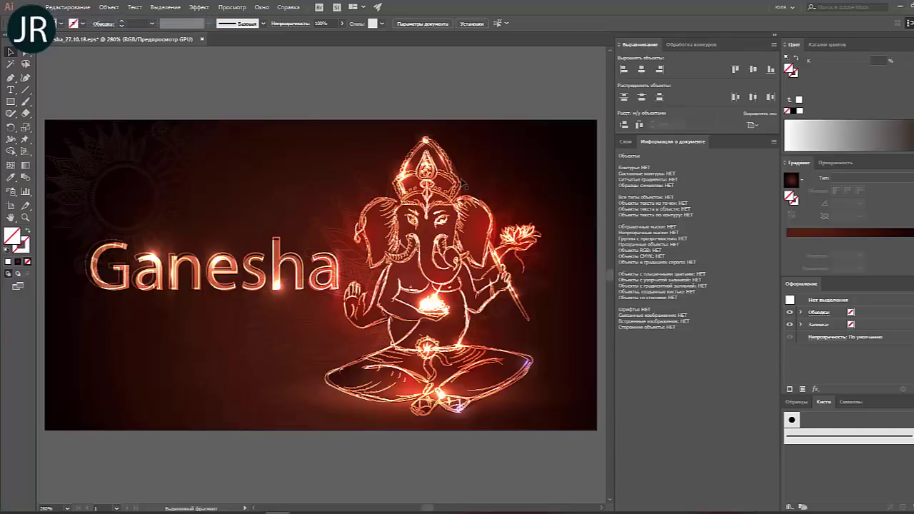
{"action": "key", "text": "ctrl+n"}
Create the new document and draw a rectangle covering the whole artboard.
{"action": "left_click", "coordinate": [653, 414]}
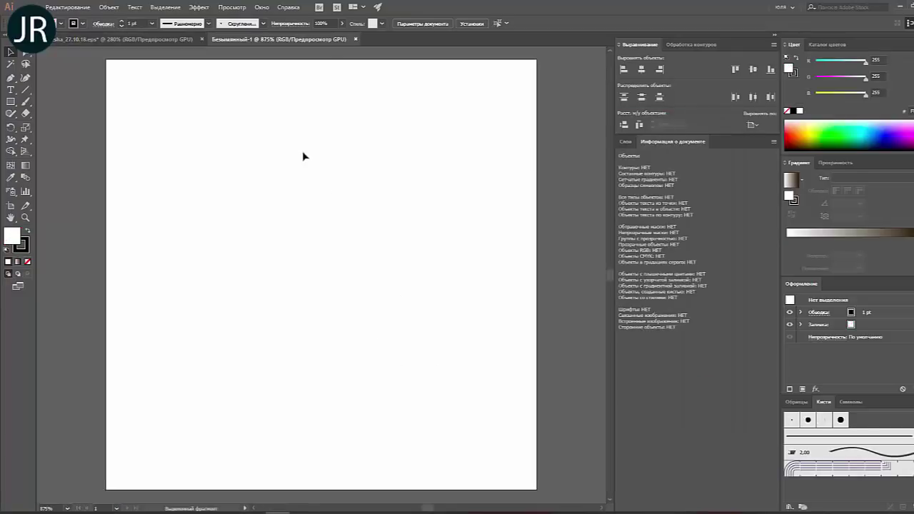
{"action": "left_click", "coordinate": [11, 101]}
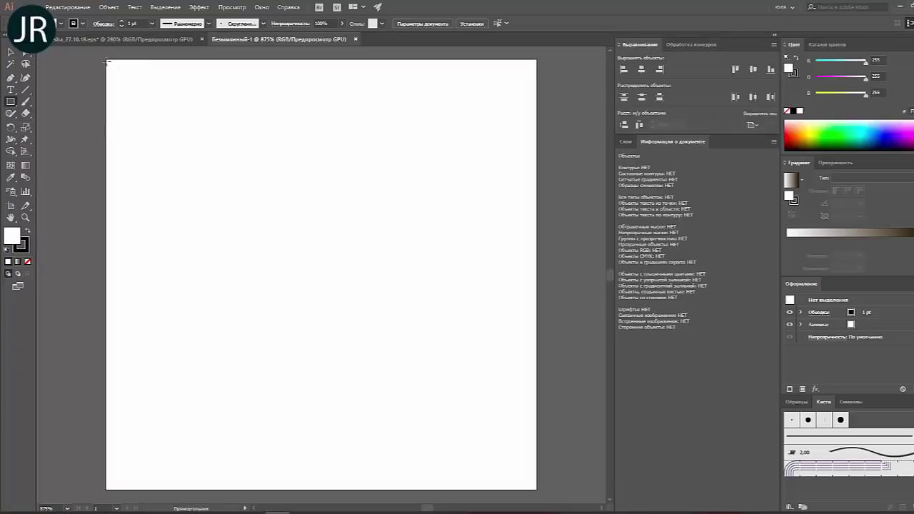
{"action": "left_click_drag", "start_coordinate": [107, 62], "coordinate": [539, 489]}
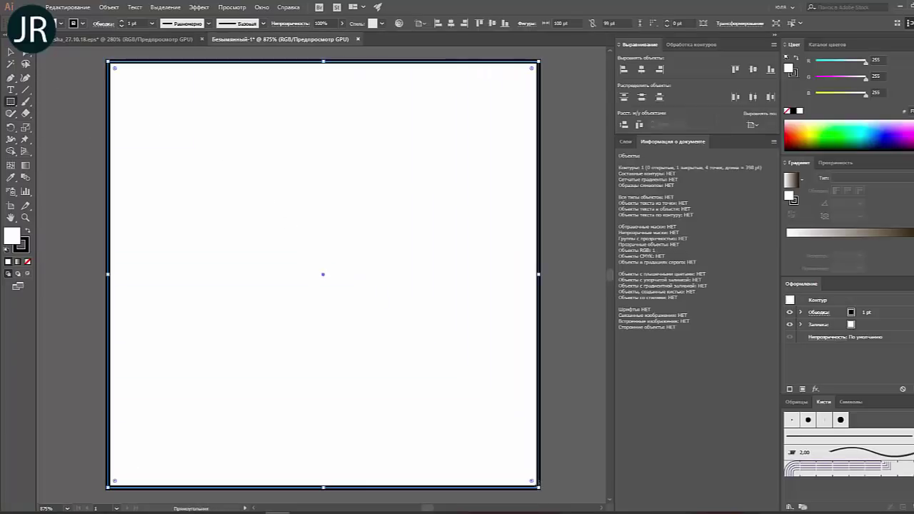
Remove the rectangle's stroke, fill it dark brown, and align it to the artboard.
{"action": "left_click", "coordinate": [792, 73]}
{"action": "left_click", "coordinate": [787, 111]}
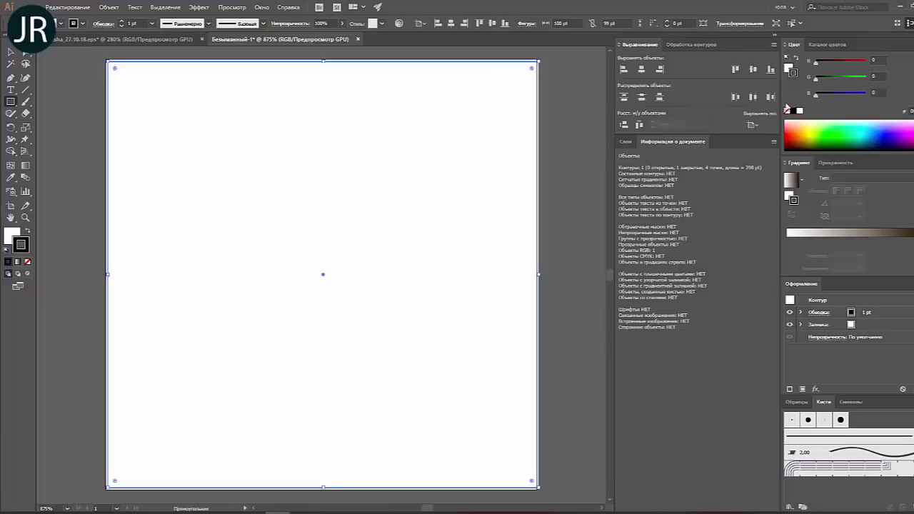
{"action": "left_click", "coordinate": [788, 67]}
{"action": "left_click", "coordinate": [802, 141]}
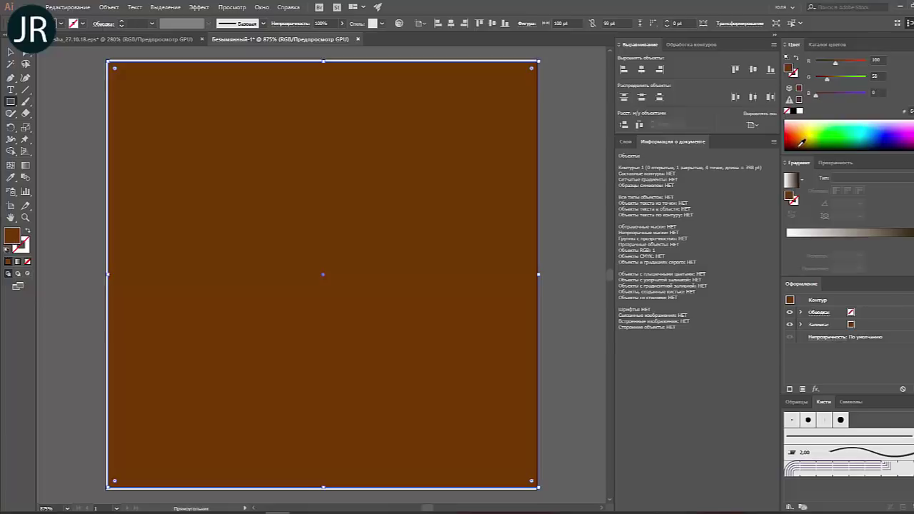
{"action": "left_click", "coordinate": [801, 142]}
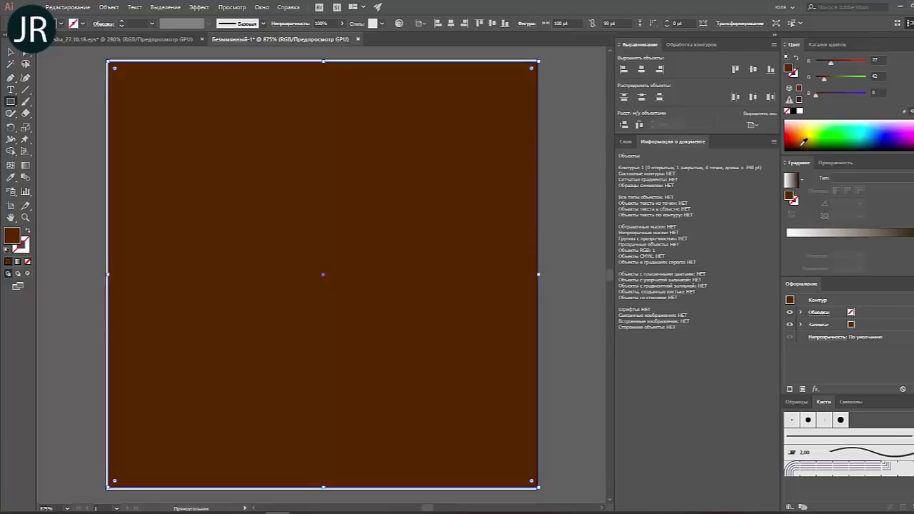
{"action": "left_click", "coordinate": [451, 22]}
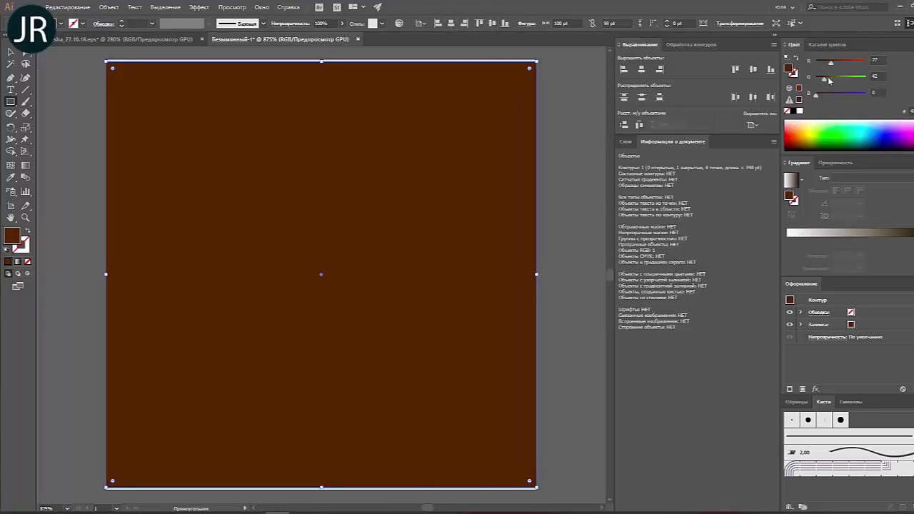
Tune the rectangle's fill colour to R57 G47 B38.
{"action": "left_click", "coordinate": [828, 79]}
{"action": "left_click", "coordinate": [825, 94]}
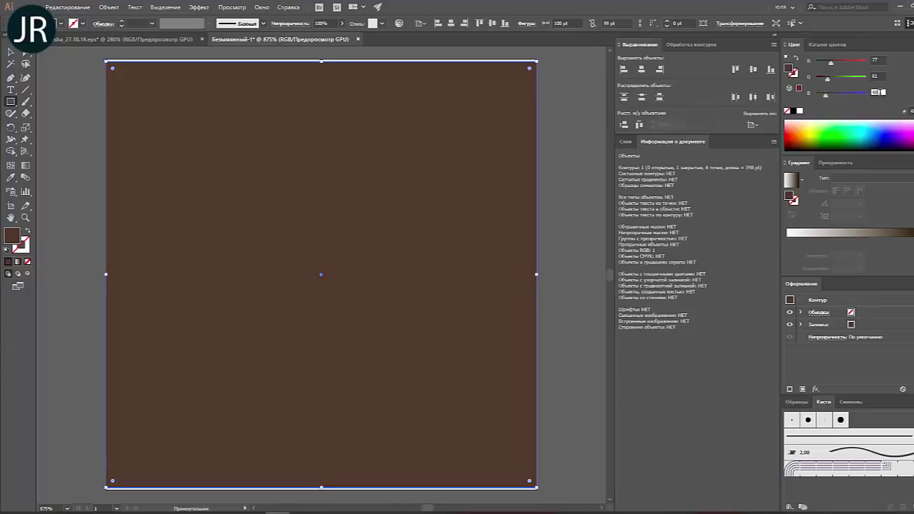
{"action": "left_click", "coordinate": [876, 60]}
{"action": "left_click_drag", "start_coordinate": [823, 99], "coordinate": [794, 100]}
{"action": "left_click", "coordinate": [878, 91]}
{"action": "mouse_move", "coordinate": [817, 98]}
{"action": "left_mouse_down"}
{"action": "mouse_move", "coordinate": [827, 67]}
{"action": "mouse_move", "coordinate": [826, 80]}
{"action": "left_mouse_up"}
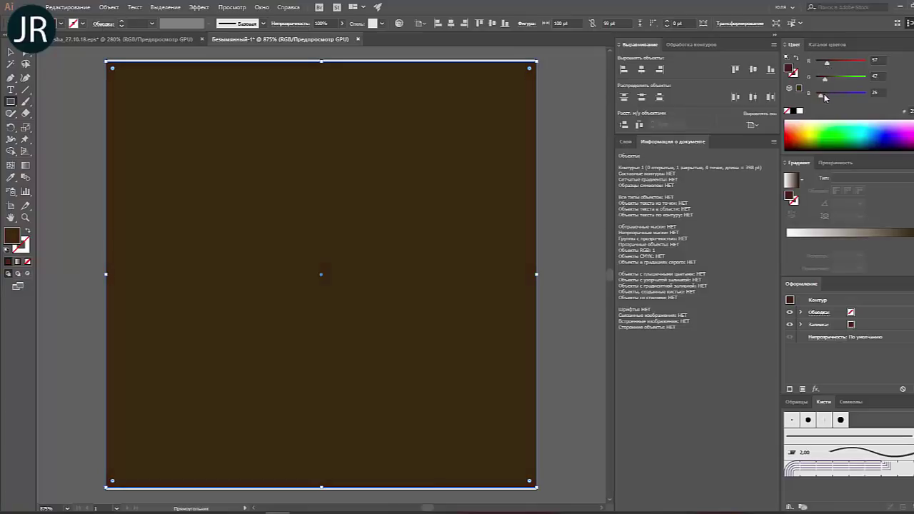
{"action": "left_click", "coordinate": [878, 92]}
{"action": "key", "text": "shift+Tab"}
{"action": "key", "text": "shift+Tab"}
Keep the Color panel in RGB mode and deselect the background rectangle.
{"action": "left_click", "coordinate": [910, 44]}
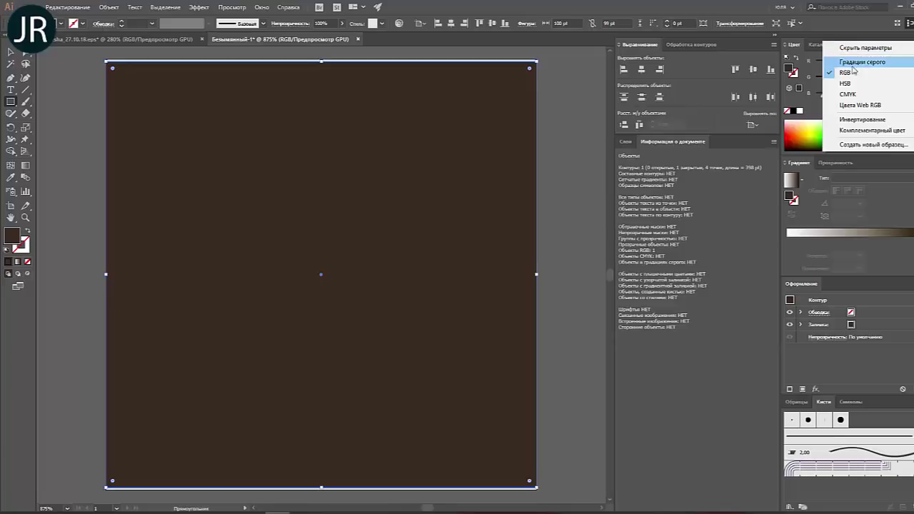
{"action": "left_click", "coordinate": [855, 74]}
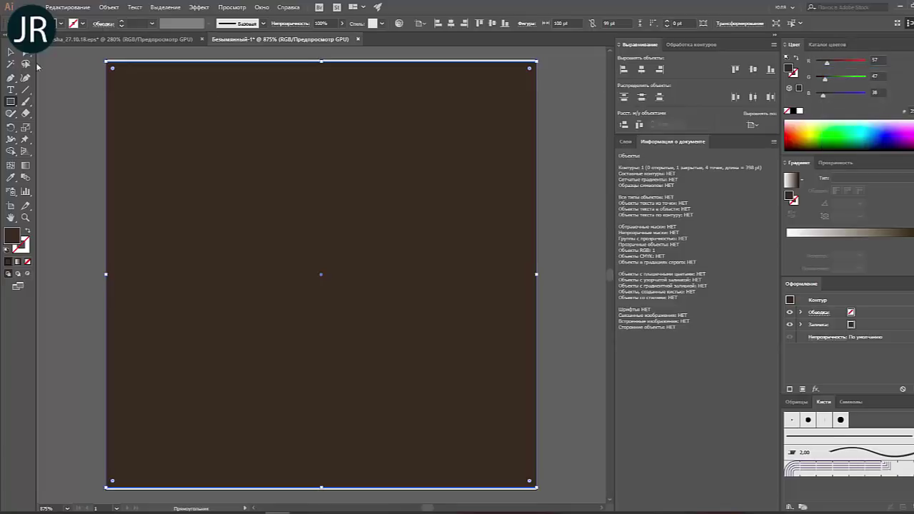
{"action": "left_click", "coordinate": [11, 51]}
{"action": "left_click", "coordinate": [75, 84]}
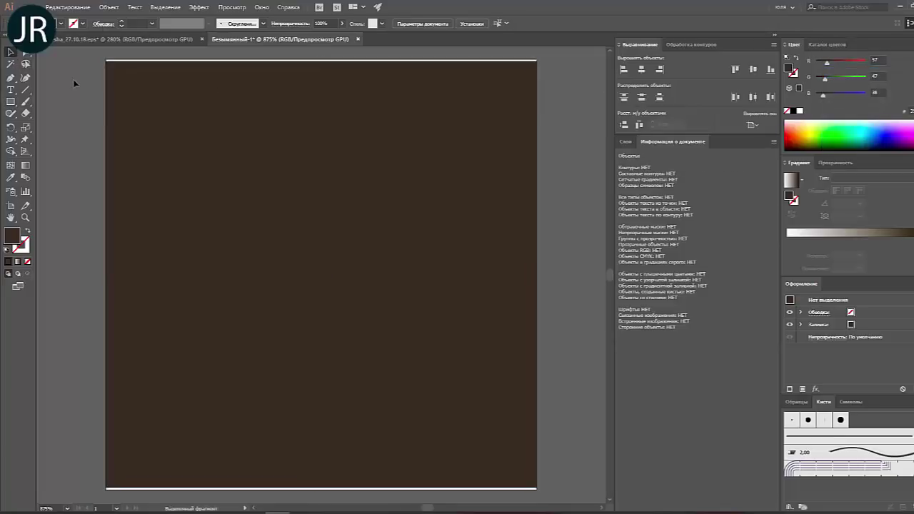
With the Pencil, no fill and white stroke, draw an S-shaped curve.
{"action": "left_click", "coordinate": [12, 114]}
{"action": "left_click", "coordinate": [73, 125]}
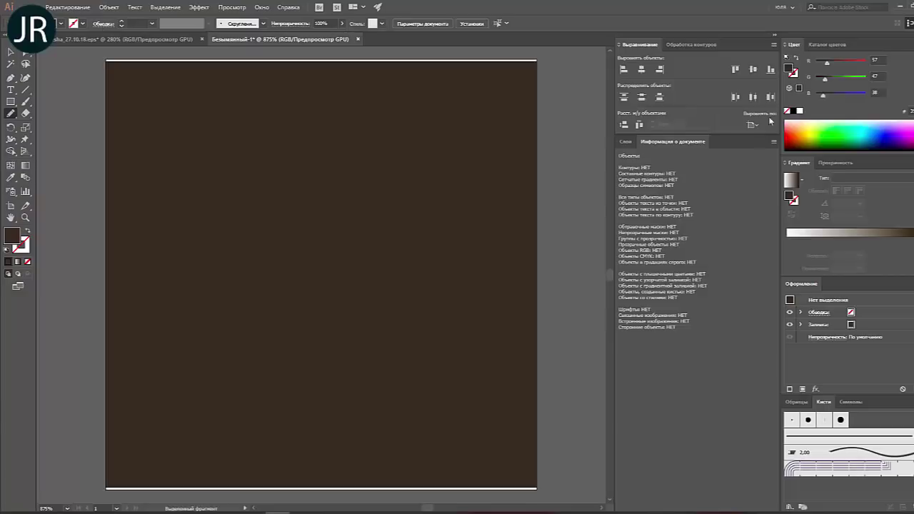
{"action": "left_click", "coordinate": [787, 110]}
{"action": "left_click", "coordinate": [793, 75]}
{"action": "left_click", "coordinate": [800, 111]}
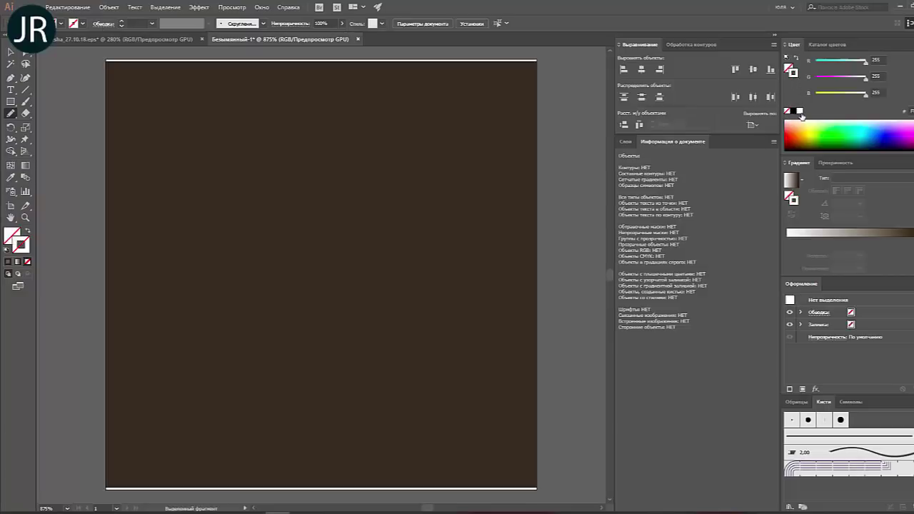
{"action": "mouse_move", "coordinate": [245, 331]}
{"action": "left_mouse_down"}
{"action": "mouse_move", "coordinate": [247, 233]}
{"action": "mouse_move", "coordinate": [392, 167]}
{"action": "mouse_move", "coordinate": [302, 135]}
{"action": "mouse_move", "coordinate": [275, 174]}
{"action": "left_mouse_up"}
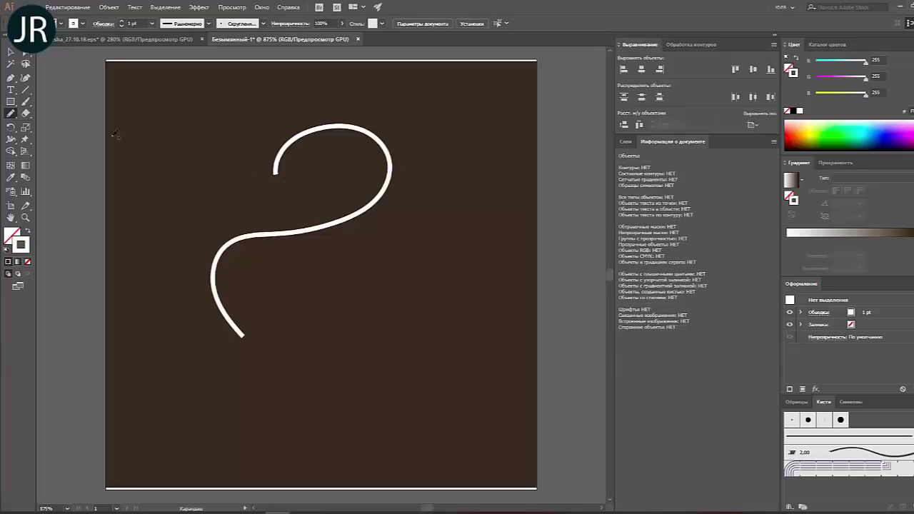
Give the white S-curve a tapered stroke width profile.
{"action": "left_click", "coordinate": [11, 52]}
{"action": "left_click", "coordinate": [296, 140]}
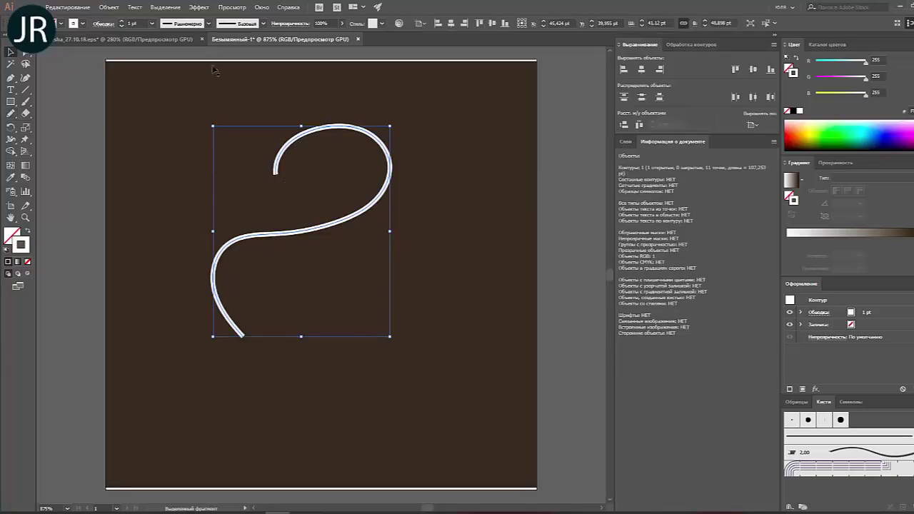
{"action": "left_click", "coordinate": [208, 27]}
{"action": "left_click", "coordinate": [189, 55]}
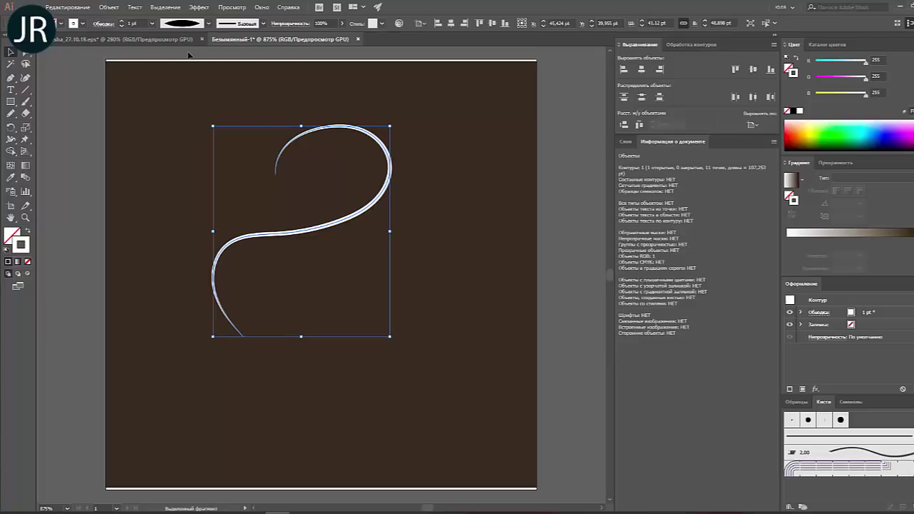
{"action": "left_click", "coordinate": [71, 123]}
{"action": "left_click", "coordinate": [139, 138]}
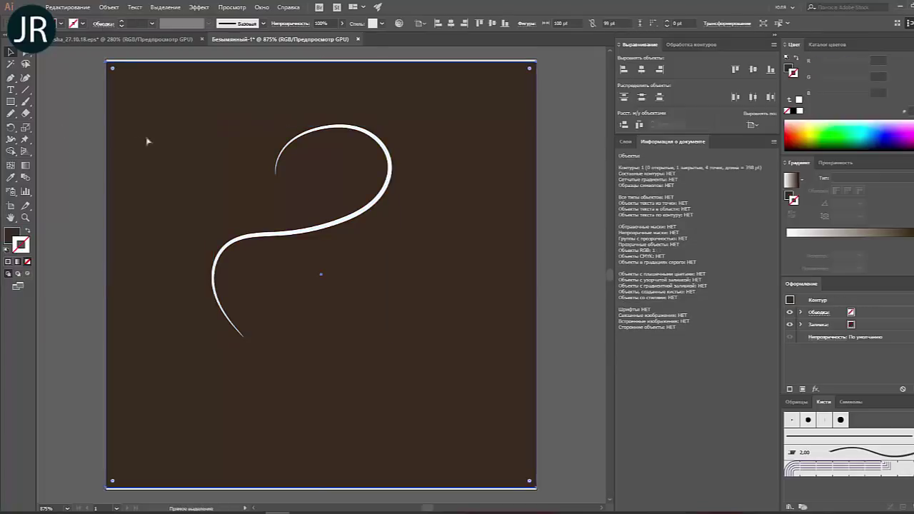
{"action": "left_click", "coordinate": [354, 221]}
Simplify the curve via Object > Path > Simplify with raised curve precision.
{"action": "left_click", "coordinate": [109, 7]}
{"action": "mouse_move", "coordinate": [122, 231]}
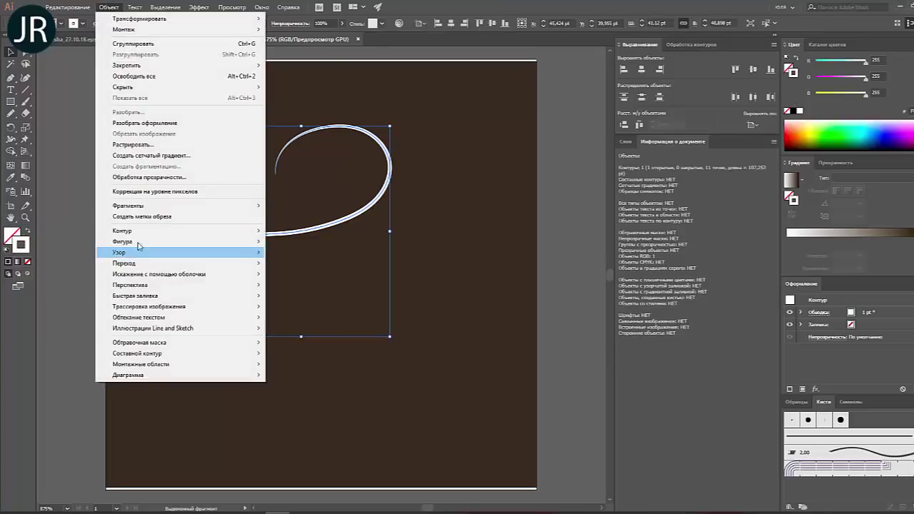
{"action": "left_click", "coordinate": [296, 291]}
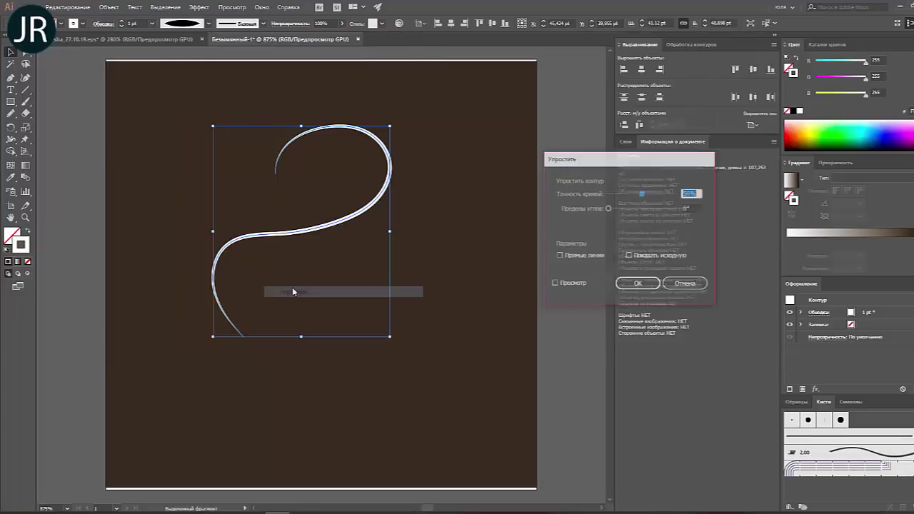
{"action": "left_click", "coordinate": [571, 284]}
{"action": "left_click_drag", "start_coordinate": [641, 193], "coordinate": [664, 194]}
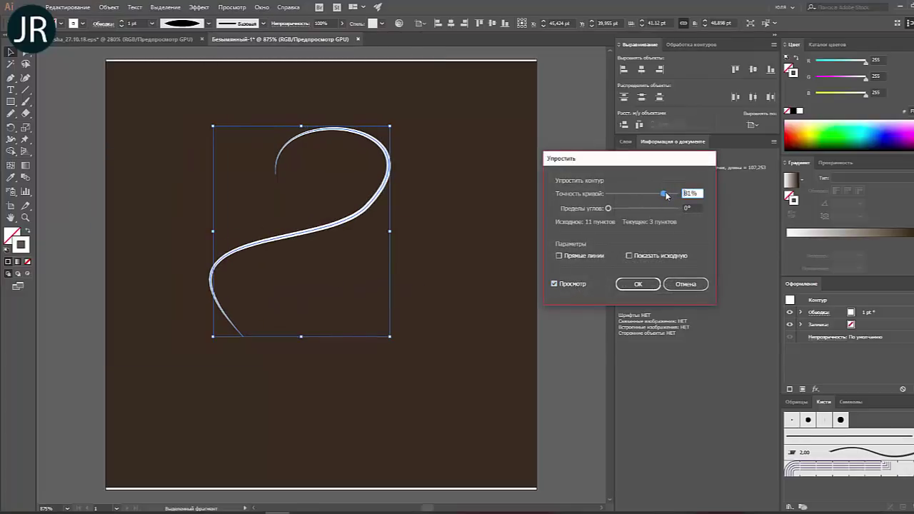
{"action": "left_click", "coordinate": [638, 284]}
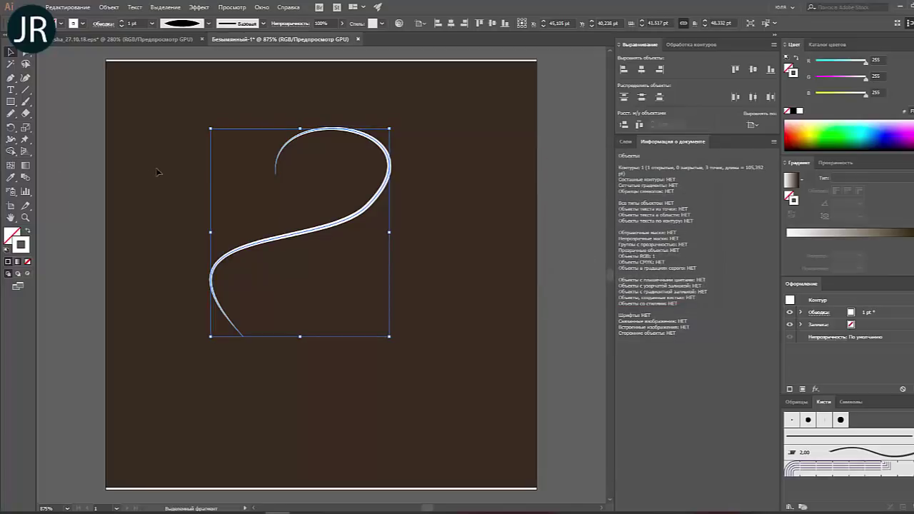
Stretch the curve taller, make its stroke 47% grey, and set blend mode to Color Dodge.
{"action": "left_click_drag", "start_coordinate": [300, 346], "coordinate": [300, 365]}
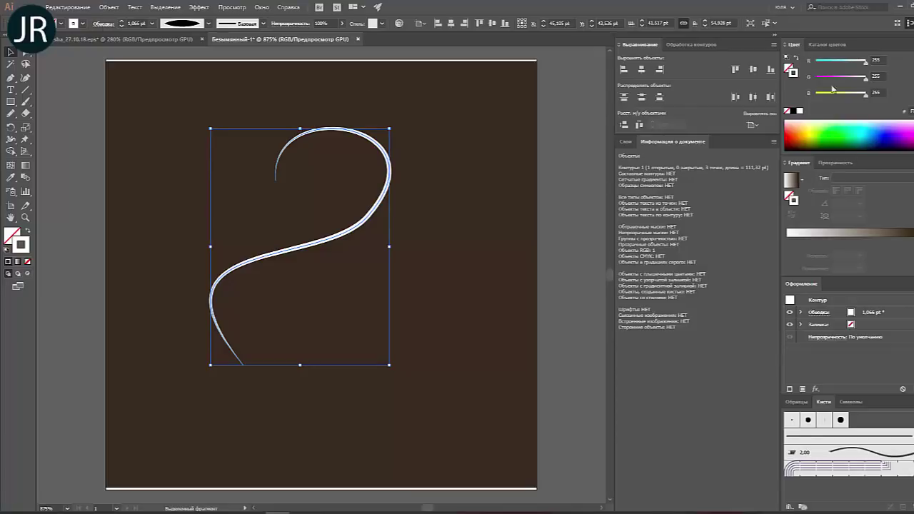
{"action": "left_click", "coordinate": [911, 44]}
{"action": "left_click", "coordinate": [841, 56]}
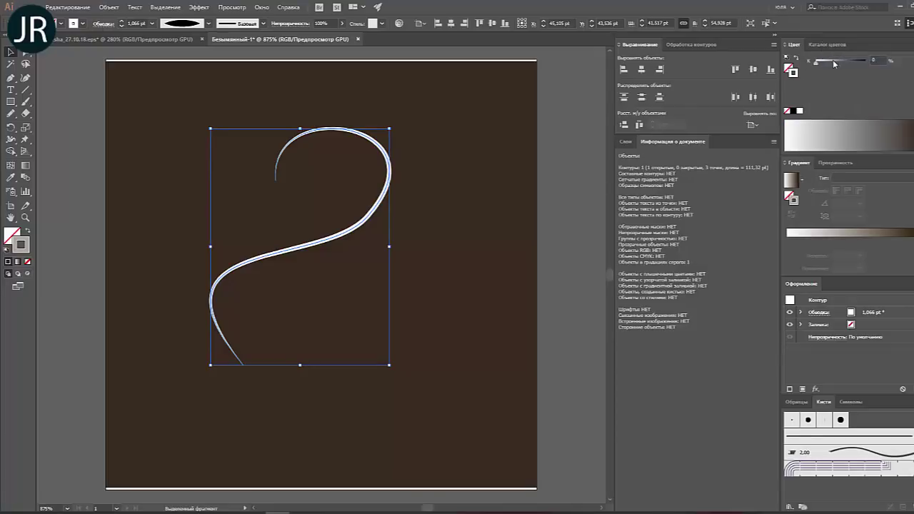
{"action": "left_click_drag", "start_coordinate": [816, 61], "coordinate": [840, 61]}
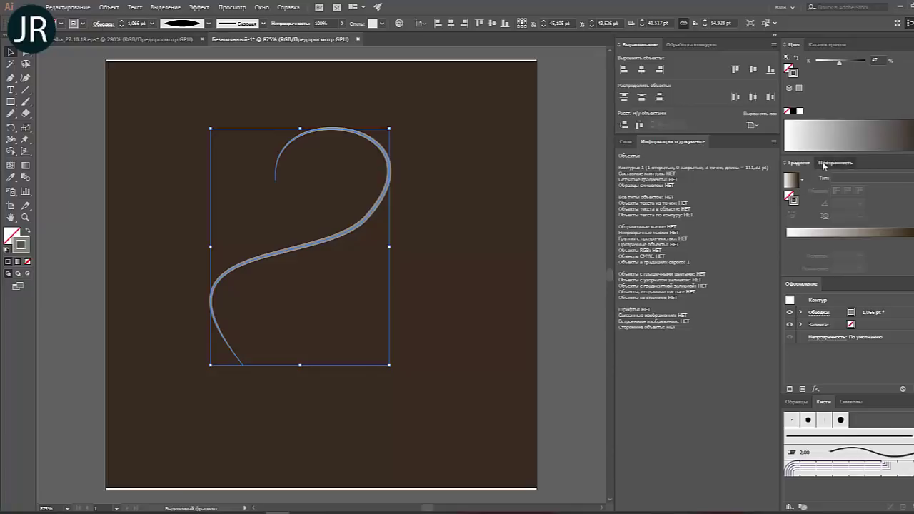
{"action": "left_click", "coordinate": [835, 163]}
{"action": "left_click", "coordinate": [821, 179]}
{"action": "left_click", "coordinate": [799, 261]}
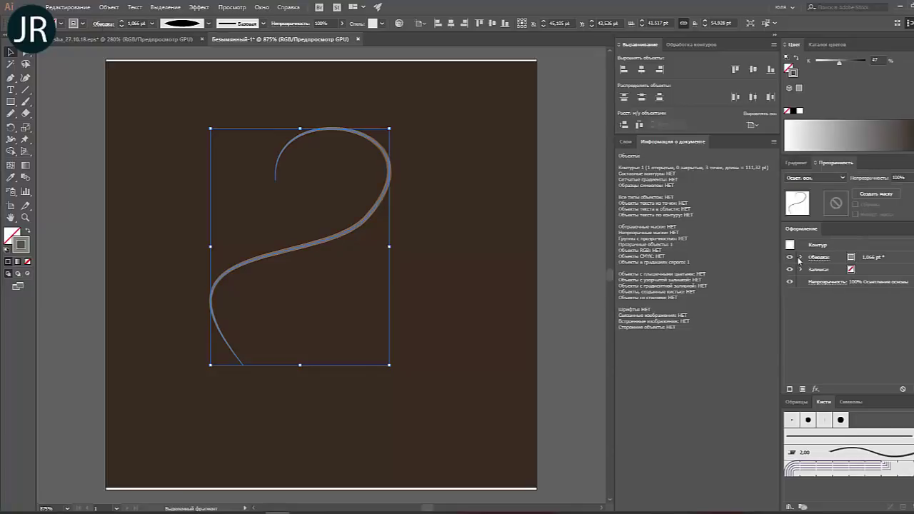
{"action": "left_click", "coordinate": [529, 254]}
Move the curve up-right and reshape its middle and bottom anchor handles.
{"action": "left_click_drag", "start_coordinate": [385, 195], "coordinate": [403, 187]}
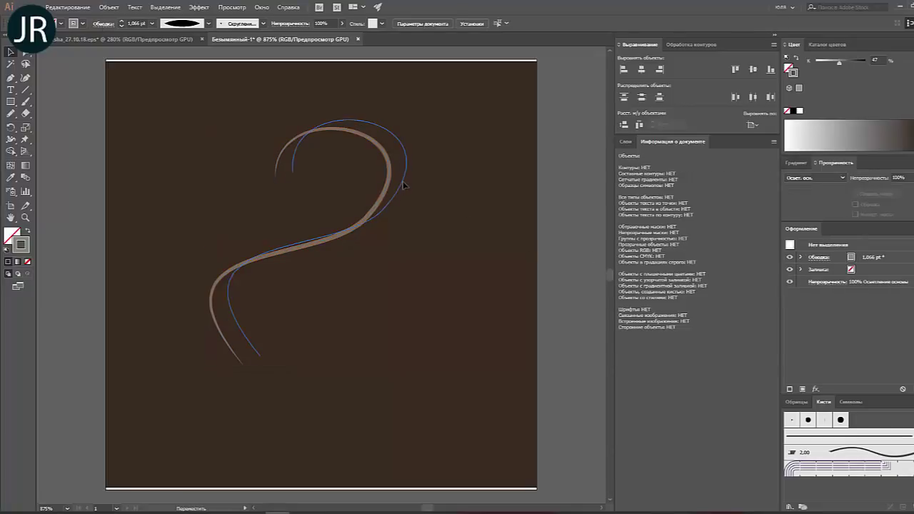
{"action": "left_click", "coordinate": [384, 212]}
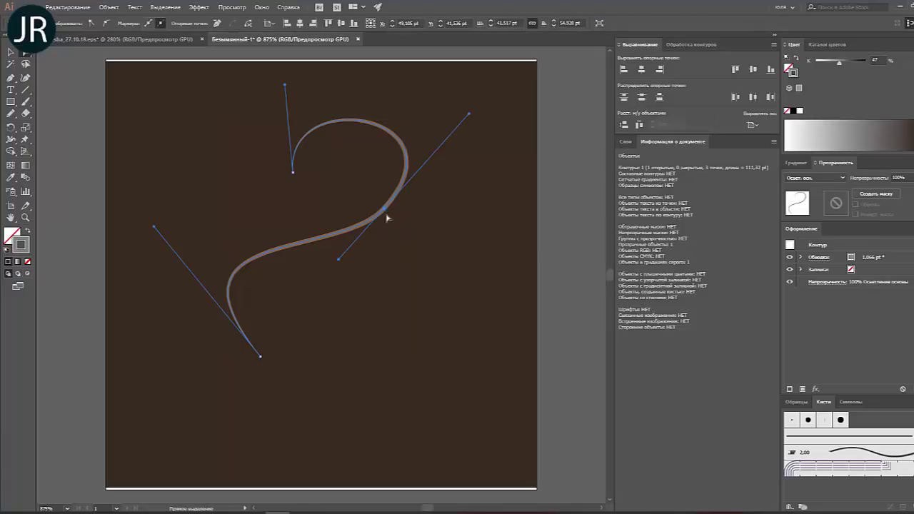
{"action": "left_click", "coordinate": [357, 243]}
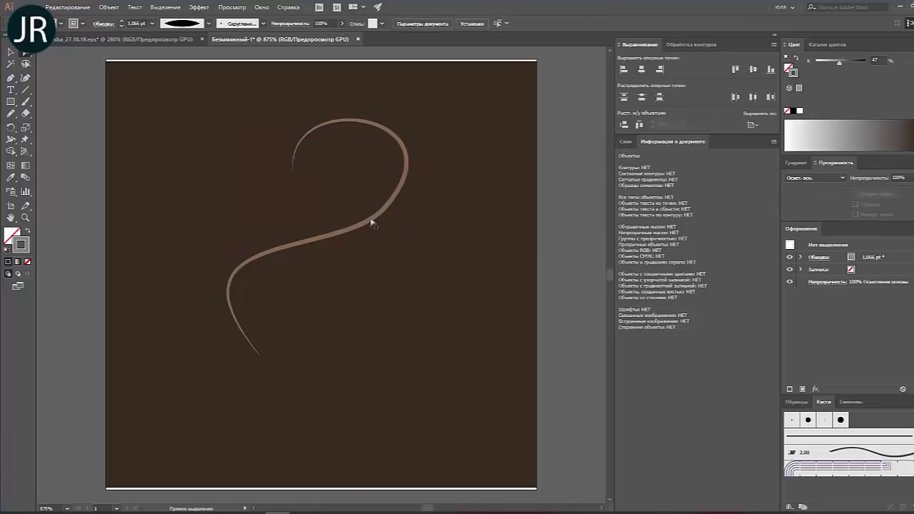
{"action": "left_click", "coordinate": [388, 204]}
{"action": "left_click_drag", "start_coordinate": [340, 263], "coordinate": [352, 265]}
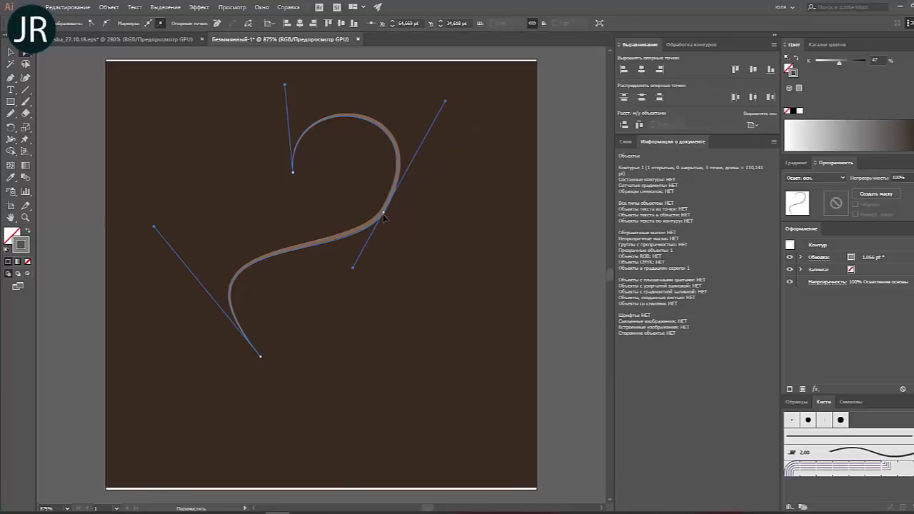
{"action": "left_click", "coordinate": [10, 52]}
{"action": "key", "text": "a"}
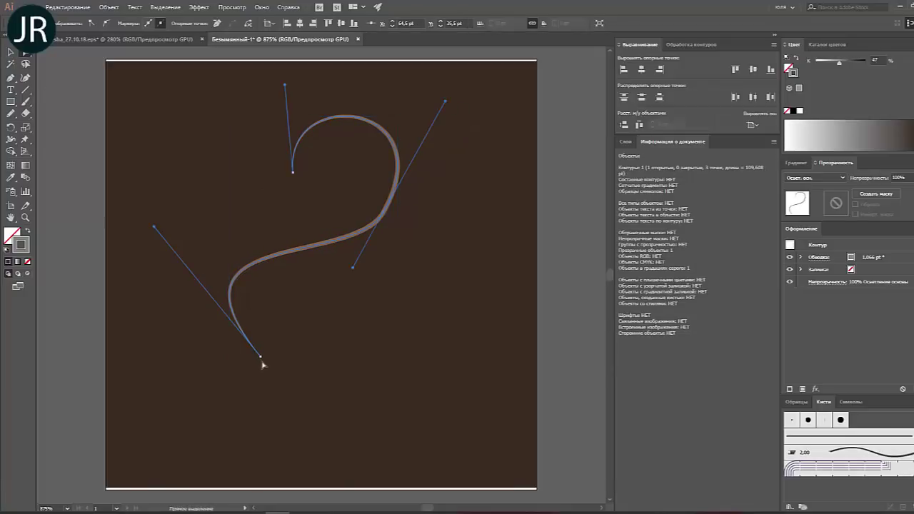
{"action": "left_click", "coordinate": [260, 355]}
{"action": "left_click_drag", "start_coordinate": [155, 230], "coordinate": [215, 283]}
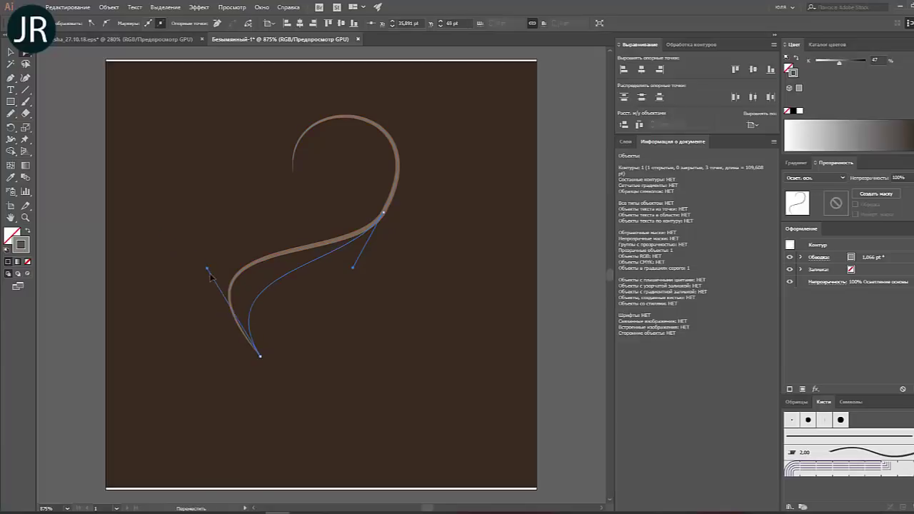
Shift the curve's top end left and higher, then move the curve right of centre.
{"action": "left_click", "coordinate": [10, 52]}
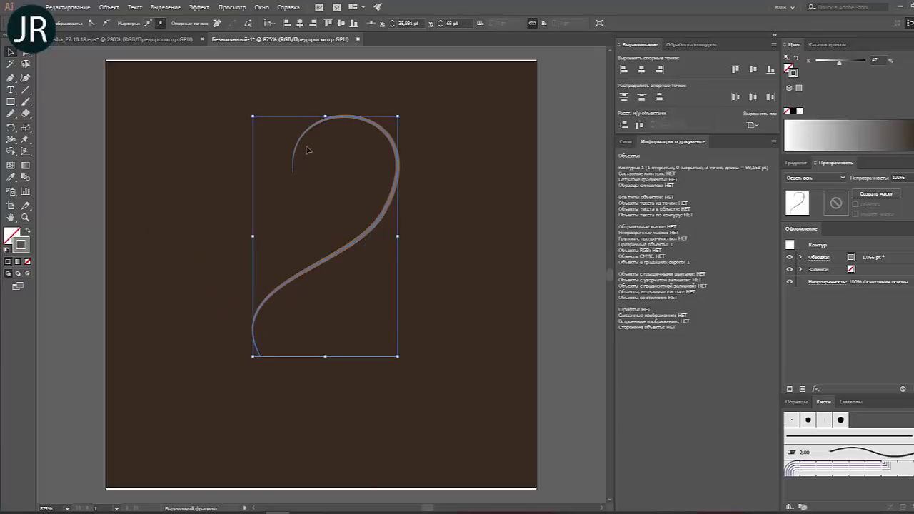
{"action": "key", "text": "a"}
{"action": "left_click_drag", "start_coordinate": [292, 171], "coordinate": [254, 173]}
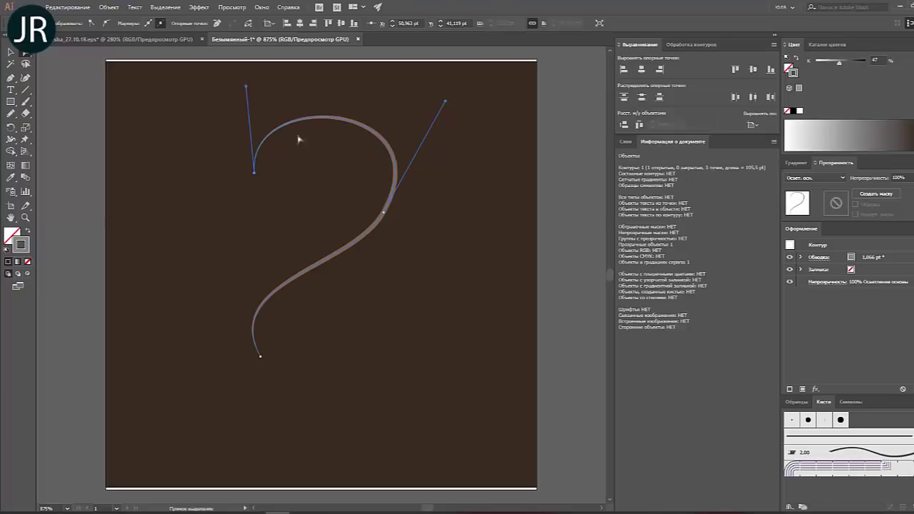
{"action": "left_click_drag", "start_coordinate": [246, 85], "coordinate": [246, 74]}
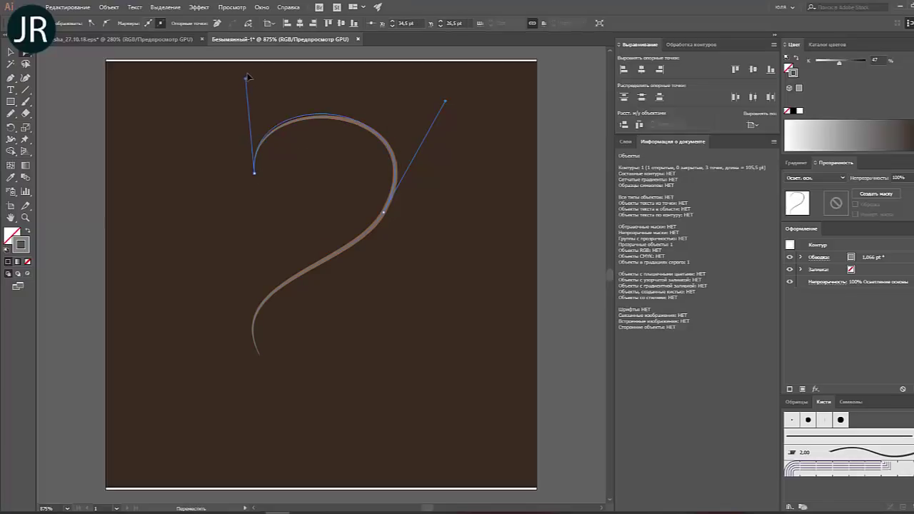
{"action": "left_click", "coordinate": [445, 113]}
{"action": "left_click", "coordinate": [384, 212]}
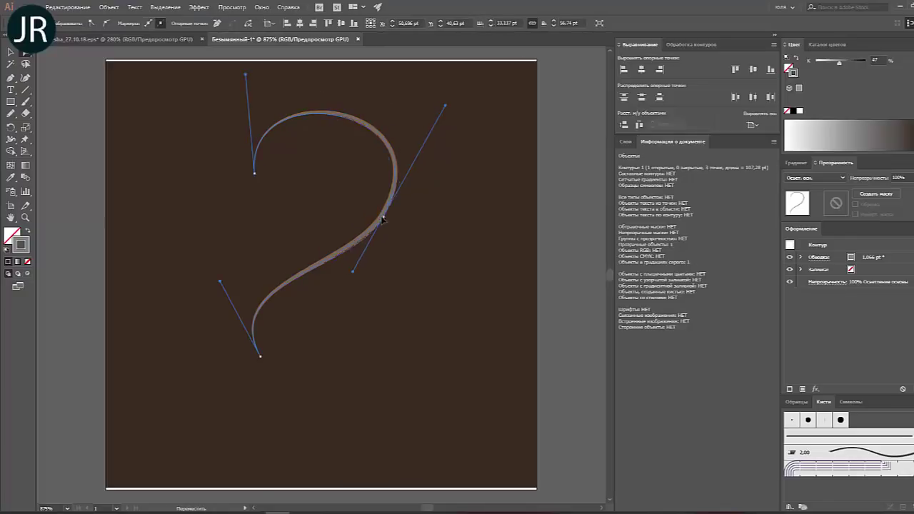
{"action": "key", "text": "v"}
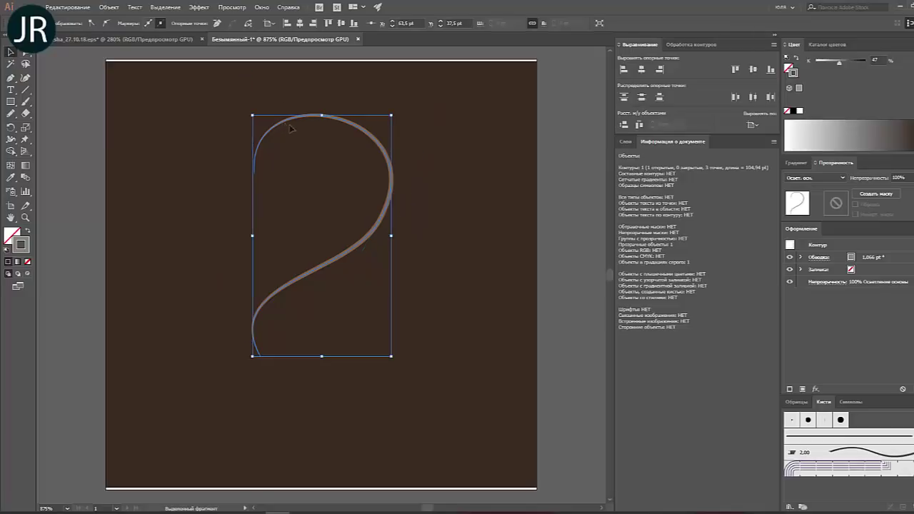
{"action": "left_click_drag", "start_coordinate": [291, 127], "coordinate": [399, 136]}
{"action": "left_click_drag", "start_coordinate": [11, 127], "coordinate": [43, 142]}
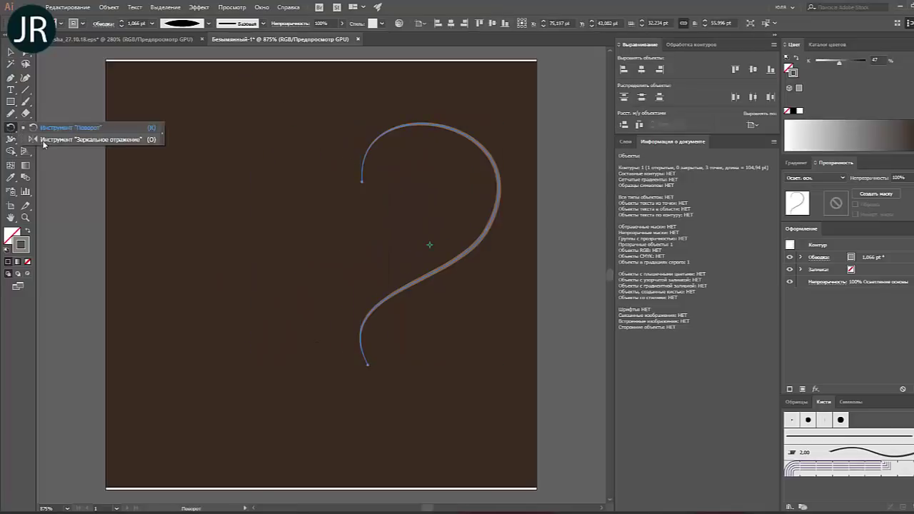
Reflect a copy of the curve around its top anchor to form the heart's left half.
{"action": "left_click", "coordinate": [42, 141]}
{"action": "left_click", "coordinate": [360, 181]}
{"action": "left_click_drag", "start_coordinate": [359, 179], "coordinate": [280, 135]}
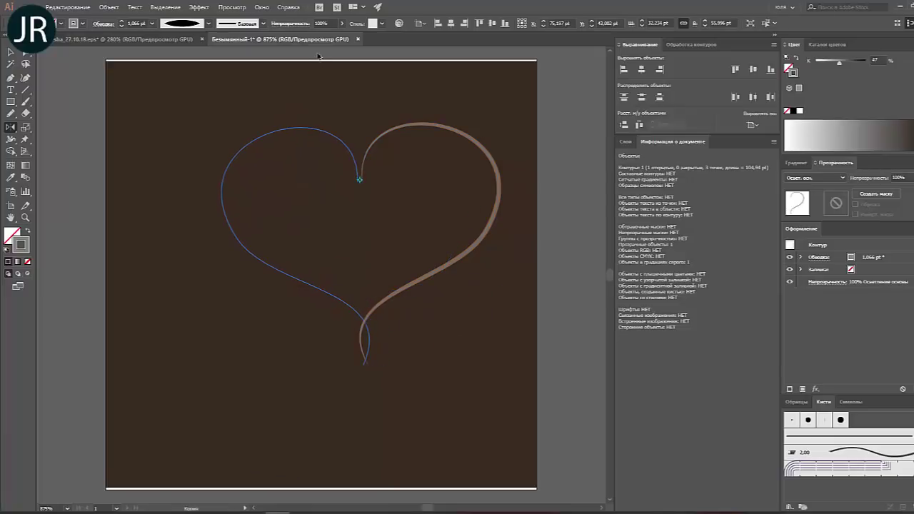
{"action": "left_click_drag", "start_coordinate": [281, 135], "coordinate": [319, 60]}
{"action": "scroll", "coordinate": [368, 299], "scroll_direction": "down", "scroll_amount": 2}
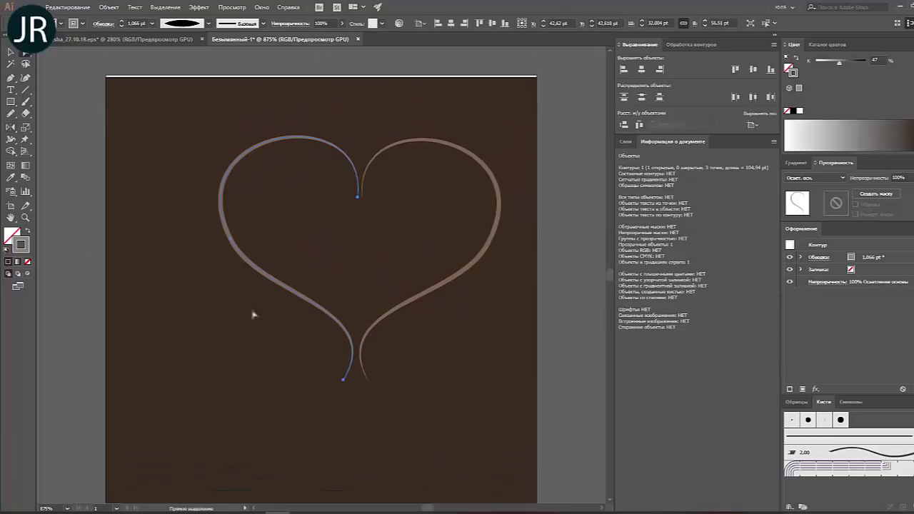
Cut the mirrored path near the bottom with Scissors and delete the small fragment.
{"action": "left_click", "coordinate": [27, 114]}
{"action": "left_click", "coordinate": [78, 124]}
{"action": "left_click", "coordinate": [344, 327]}
{"action": "key", "text": "v"}
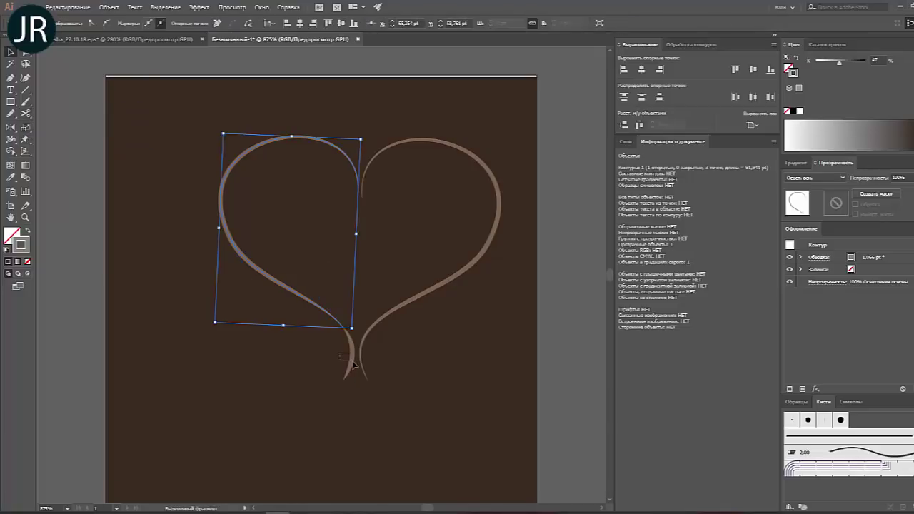
{"action": "left_click", "coordinate": [353, 365]}
{"action": "key", "text": "Delete"}
{"action": "scroll", "coordinate": [394, 367], "scroll_direction": "down", "scroll_amount": 1}
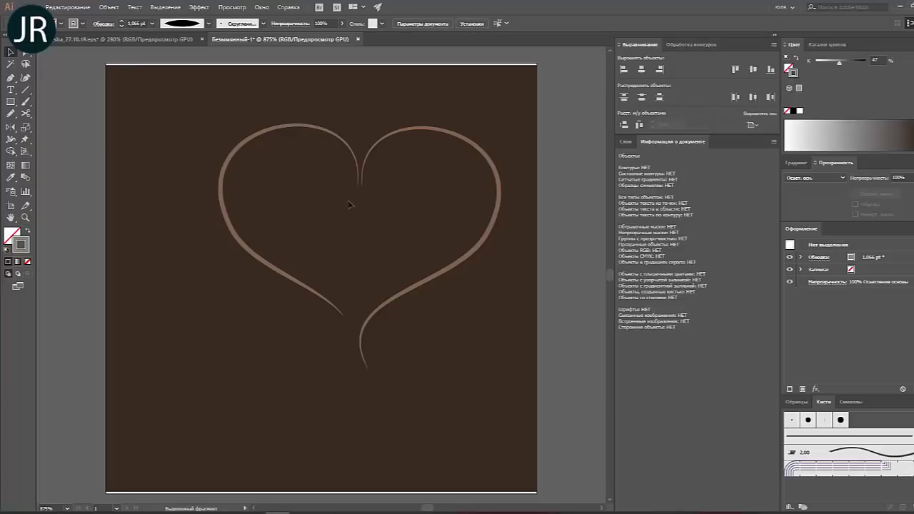
Join the left lobe to the right one and centre the heart on the page.
{"action": "left_click_drag", "start_coordinate": [358, 172], "coordinate": [362, 179]}
{"action": "left_click", "coordinate": [386, 215]}
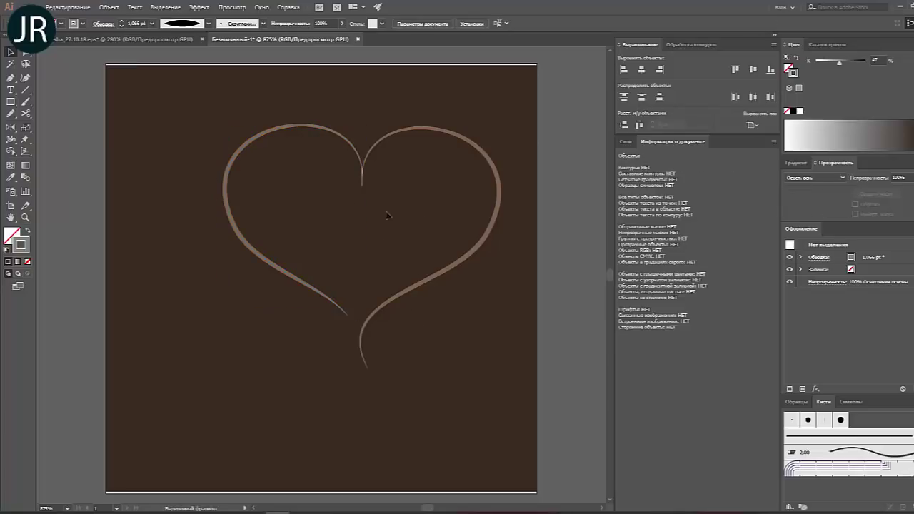
{"action": "key", "text": "ctrl+a"}
{"action": "left_click_drag", "start_coordinate": [386, 143], "coordinate": [347, 146]}
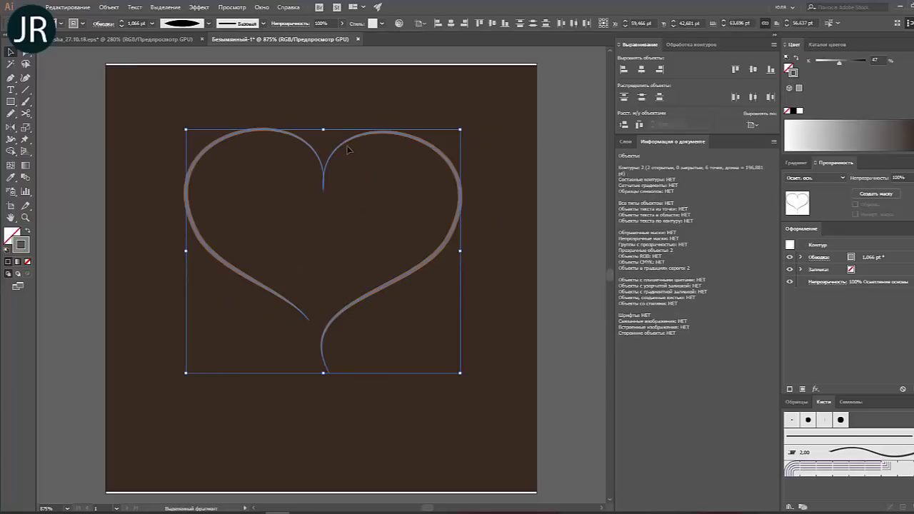
{"action": "left_click", "coordinate": [349, 205]}
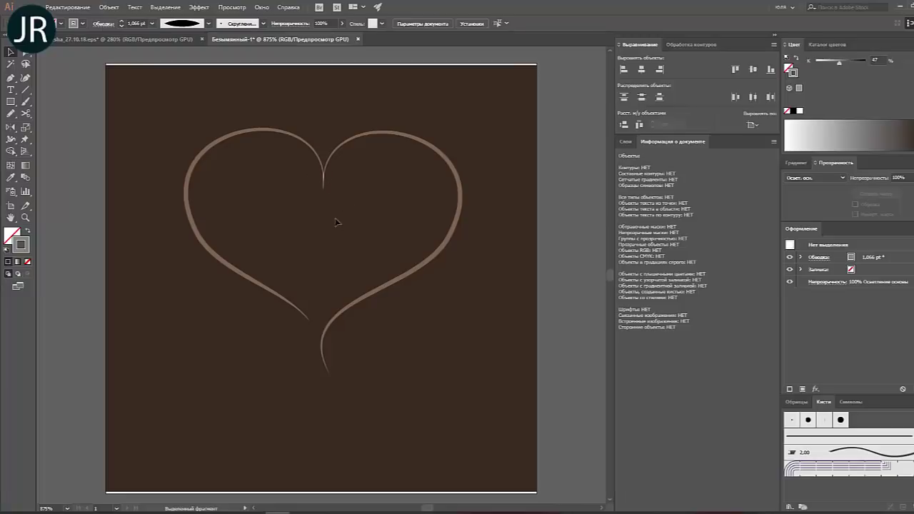
Lighten both heart strokes to nearly white, about 9% K.
{"action": "left_click_drag", "start_coordinate": [264, 342], "coordinate": [441, 268]}
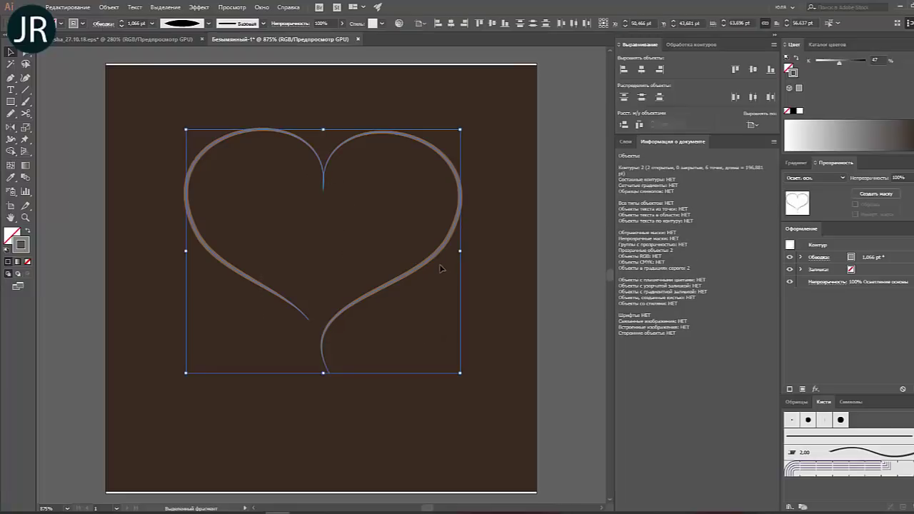
{"action": "mouse_move", "coordinate": [839, 62]}
{"action": "left_mouse_down"}
{"action": "mouse_move", "coordinate": [828, 63]}
{"action": "mouse_move", "coordinate": [857, 61]}
{"action": "left_mouse_up"}
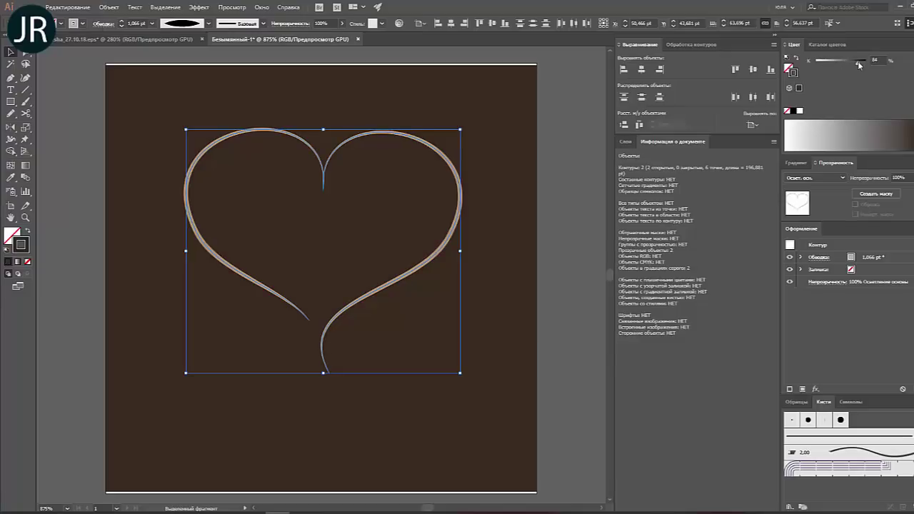
{"action": "left_click", "coordinate": [820, 62]}
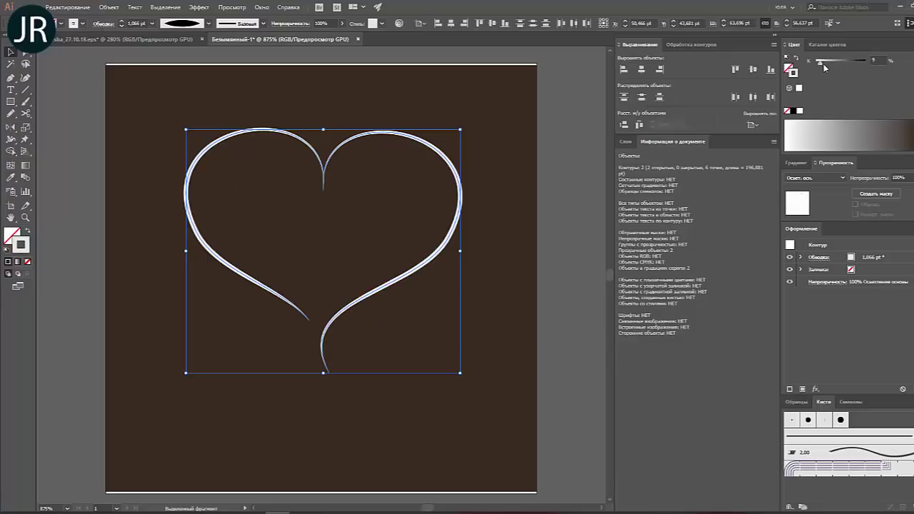
{"action": "left_click", "coordinate": [798, 163]}
Apply a linear gradient to the heart strokes with a middle stop at 43.52%.
{"action": "left_click", "coordinate": [802, 236]}
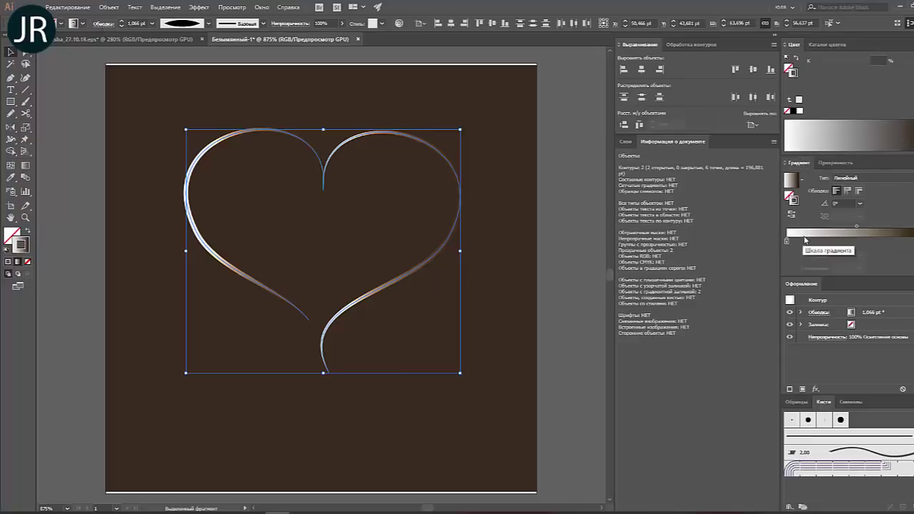
{"action": "left_click", "coordinate": [587, 286]}
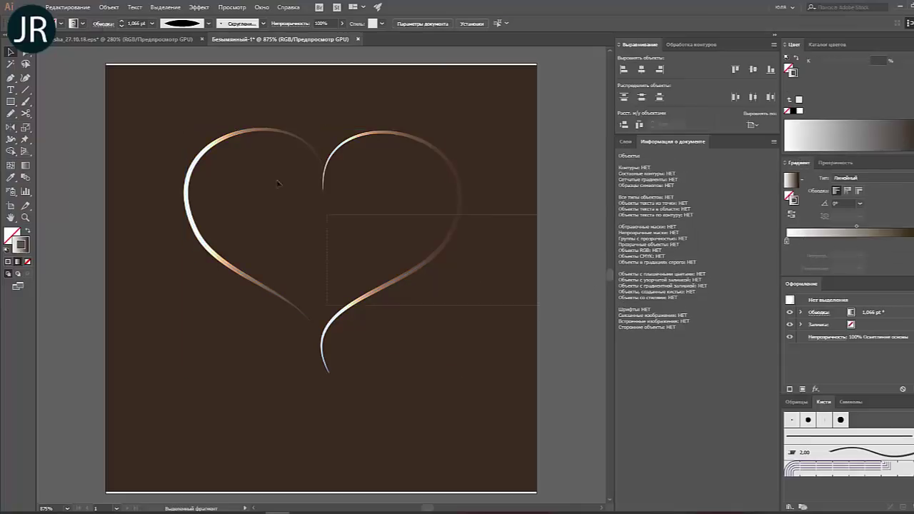
{"action": "left_click", "coordinate": [246, 132]}
{"action": "left_click", "coordinate": [854, 241]}
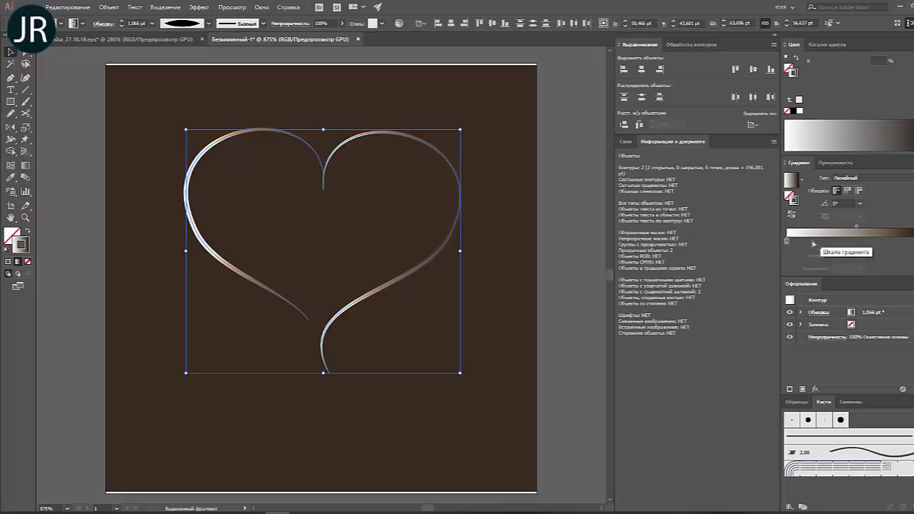
{"action": "left_click_drag", "start_coordinate": [852, 247], "coordinate": [845, 247]}
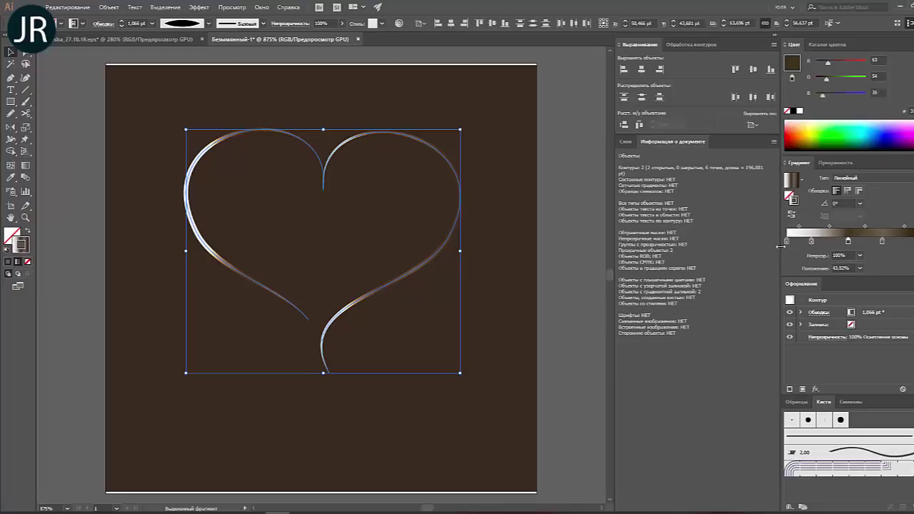
Set the gradient angle to -60° and move stops toward the end, one to 85.24%.
{"action": "left_click", "coordinate": [859, 203]}
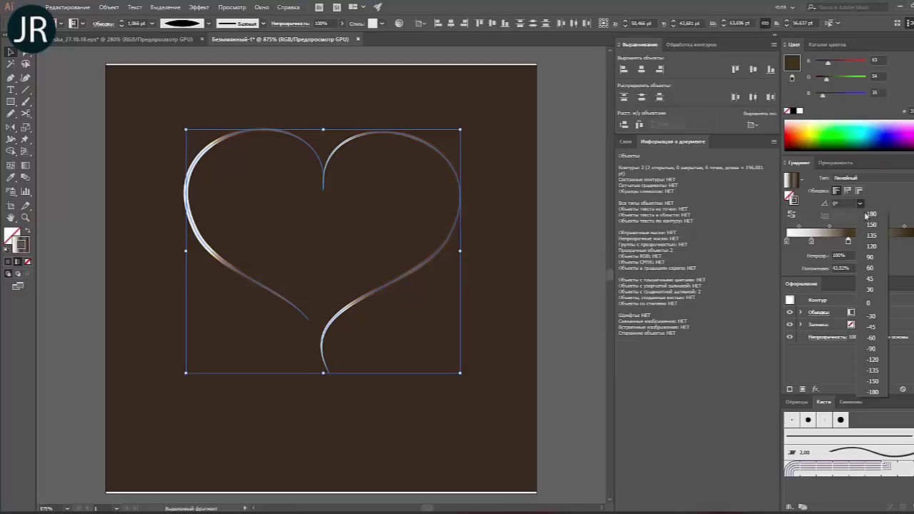
{"action": "left_click", "coordinate": [869, 257]}
{"action": "left_click", "coordinate": [859, 204]}
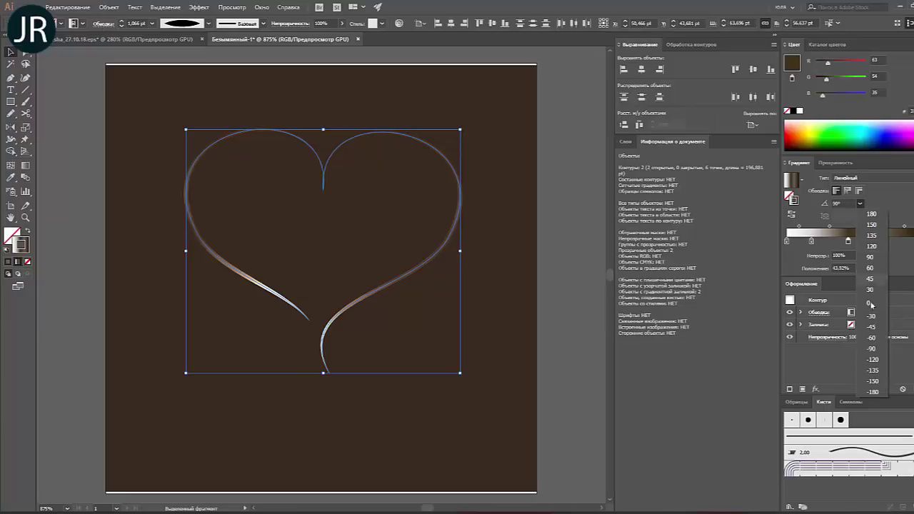
{"action": "left_click", "coordinate": [871, 337]}
{"action": "left_click_drag", "start_coordinate": [883, 241], "coordinate": [913, 243]}
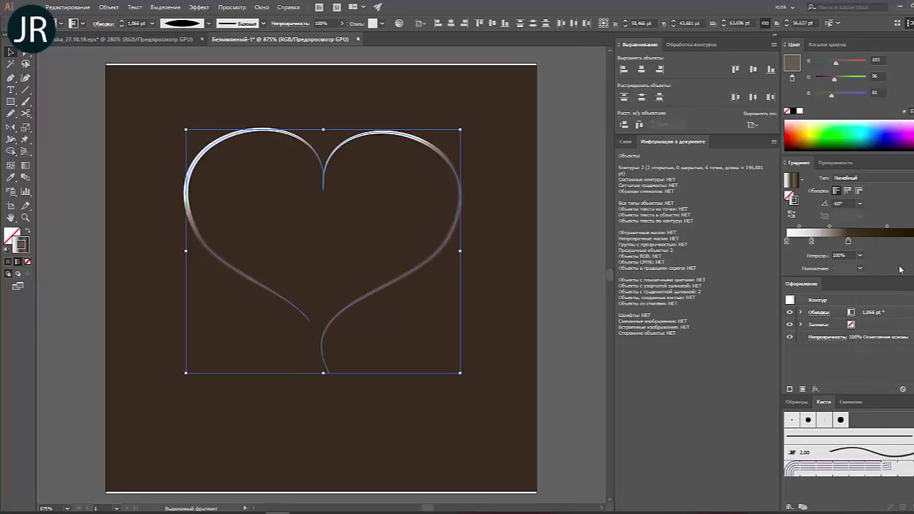
{"action": "mouse_move", "coordinate": [829, 242]}
{"action": "left_mouse_down"}
{"action": "mouse_move", "coordinate": [905, 243]}
{"action": "mouse_move", "coordinate": [859, 262]}
{"action": "left_mouse_up"}
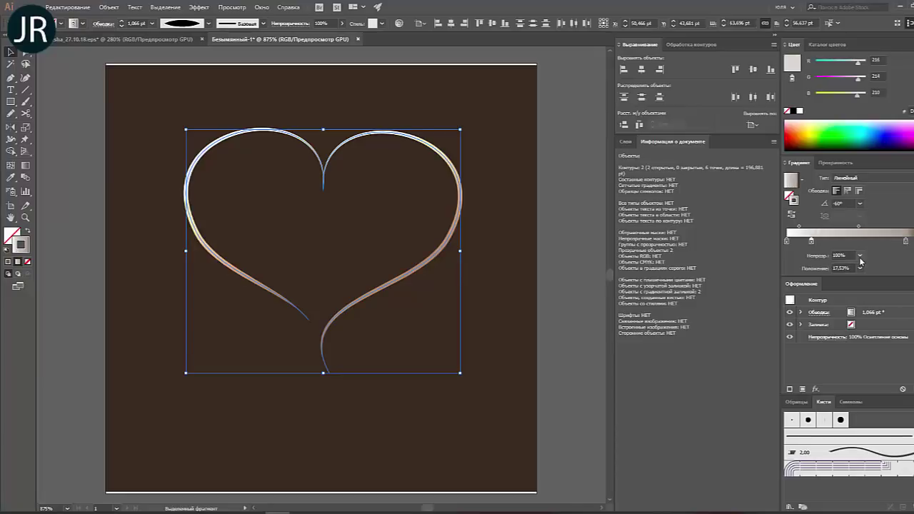
{"action": "left_click", "coordinate": [574, 259]}
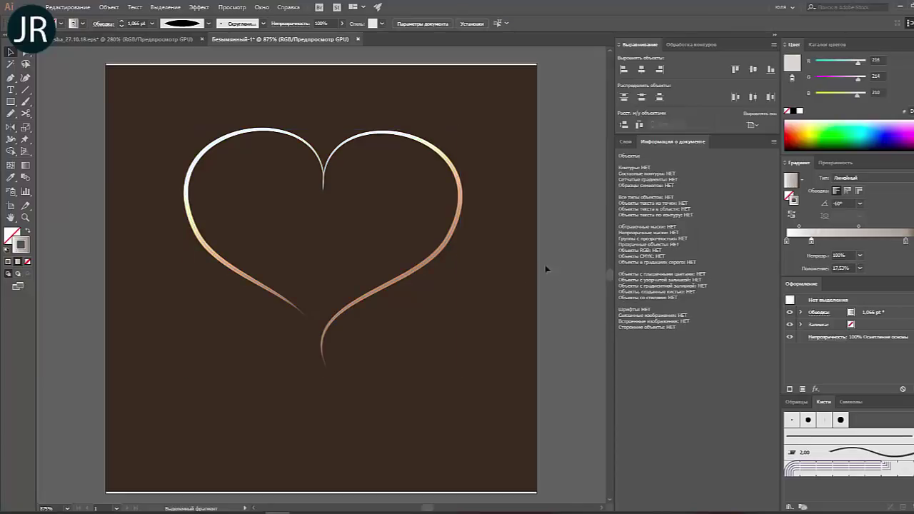
Select both heart paths and glance at the Ganesha artwork before returning.
{"action": "left_click_drag", "start_coordinate": [312, 160], "coordinate": [266, 117]}
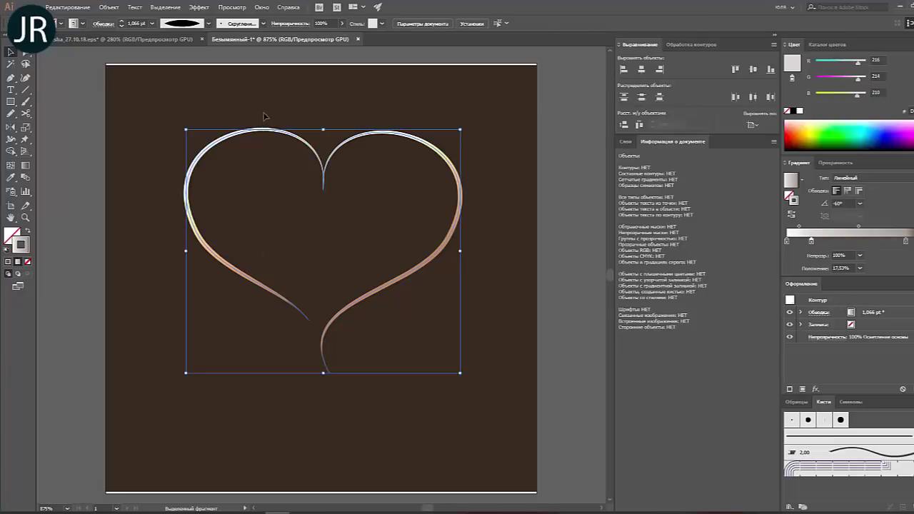
{"action": "left_click", "coordinate": [152, 40]}
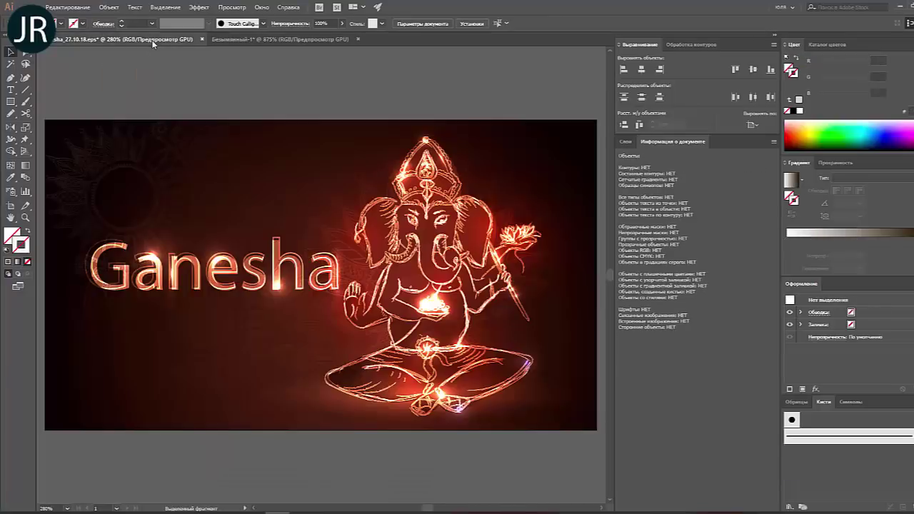
{"action": "left_click", "coordinate": [260, 40]}
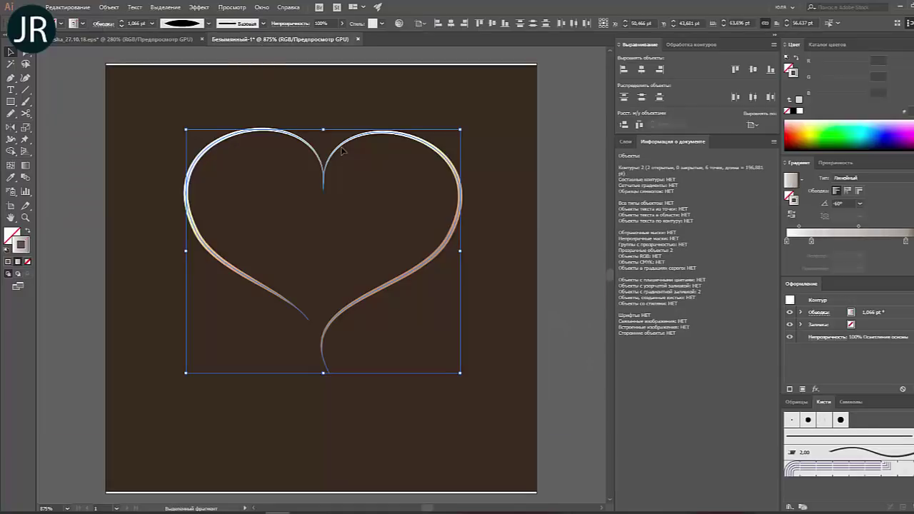
Duplicate the heart slightly down-right and thin the copy's stroke to 0.25 pt.
{"action": "left_click_drag", "start_coordinate": [342, 150], "coordinate": [347, 155]}
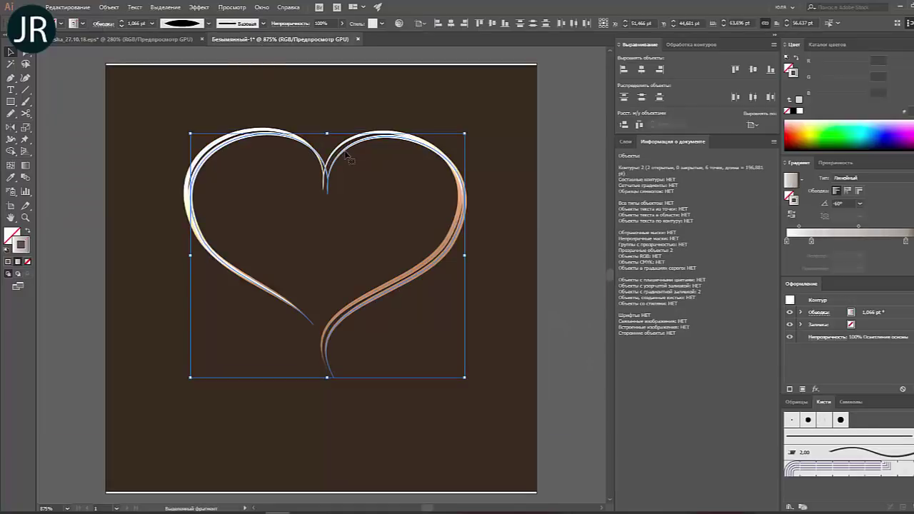
{"action": "left_click", "coordinate": [151, 23]}
{"action": "left_click", "coordinate": [160, 33]}
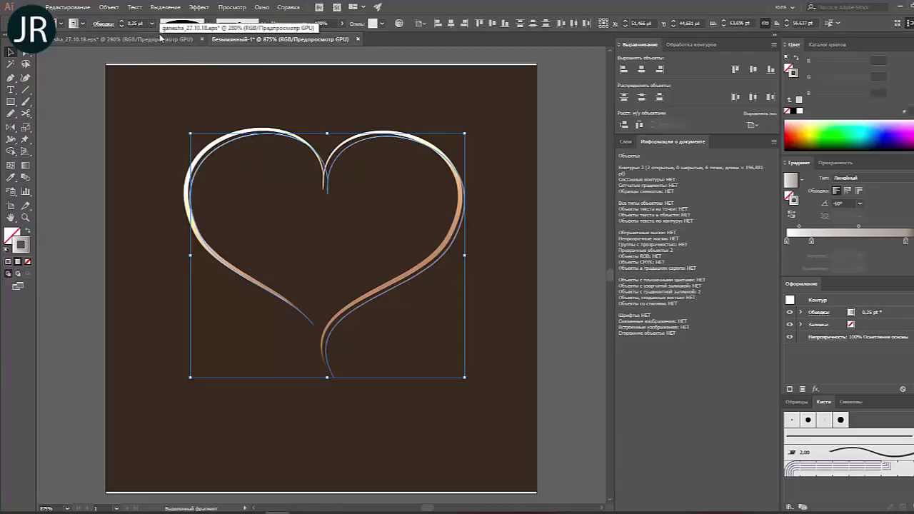
{"action": "left_click", "coordinate": [233, 84]}
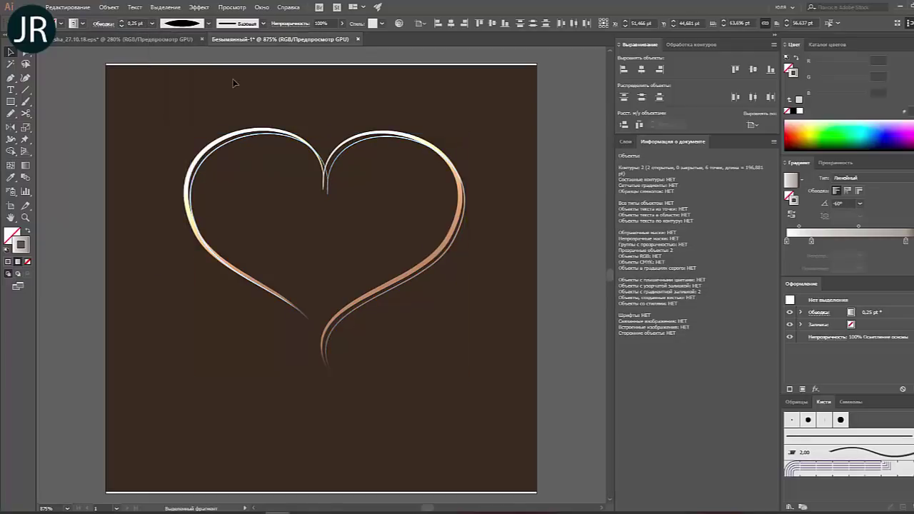
Shift the copy's gradient stop to 21.01%.
{"action": "left_click", "coordinate": [326, 184]}
{"action": "mouse_move", "coordinate": [811, 242]}
{"action": "left_mouse_down"}
{"action": "mouse_move", "coordinate": [891, 242]}
{"action": "mouse_move", "coordinate": [816, 241]}
{"action": "left_mouse_up"}
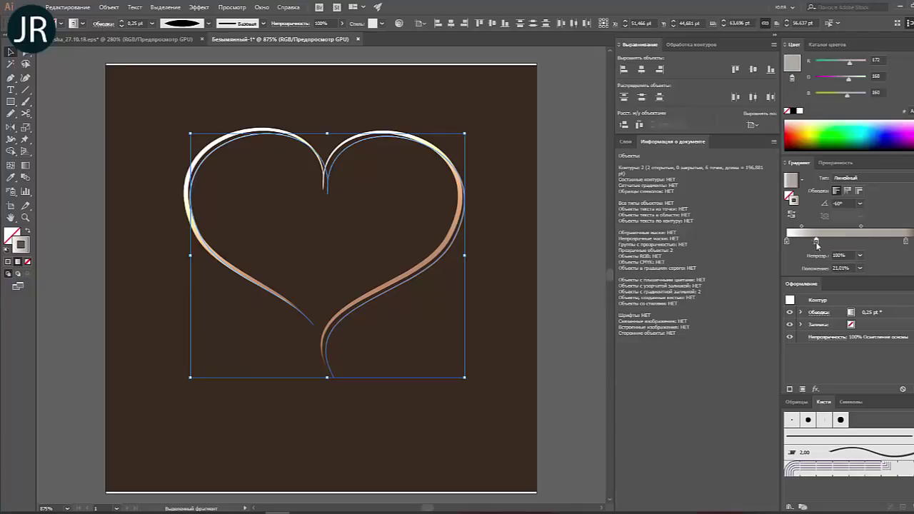
{"action": "left_click", "coordinate": [430, 225]}
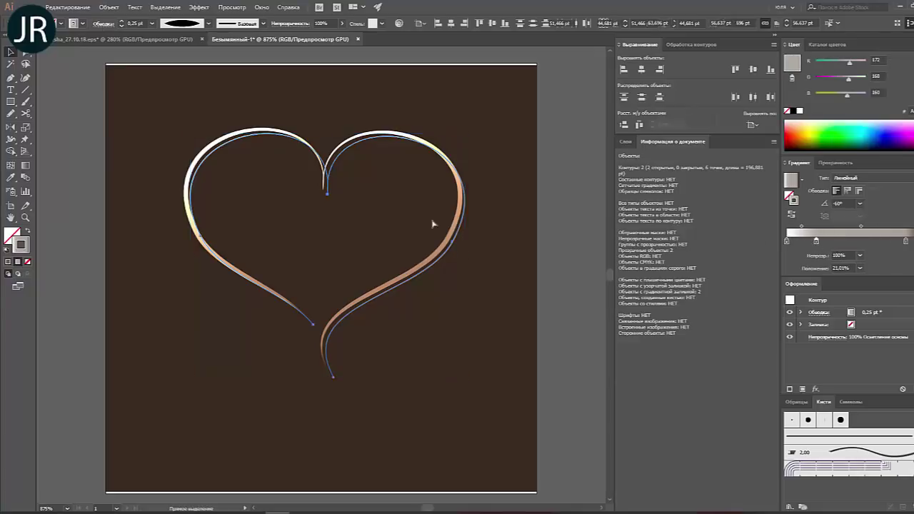
{"action": "left_click", "coordinate": [327, 166]}
Give the thin heart copy a brown gradient stop at 48.44%.
{"action": "left_click", "coordinate": [334, 162]}
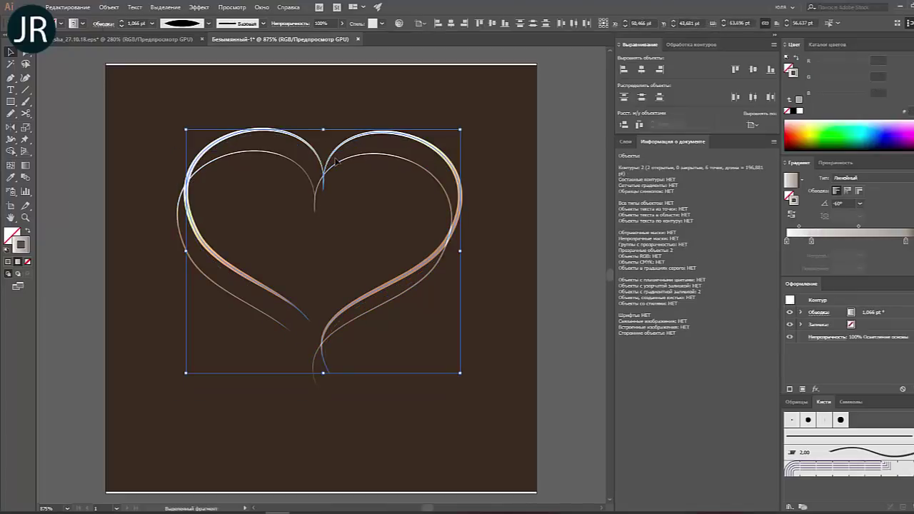
{"action": "left_click", "coordinate": [364, 173]}
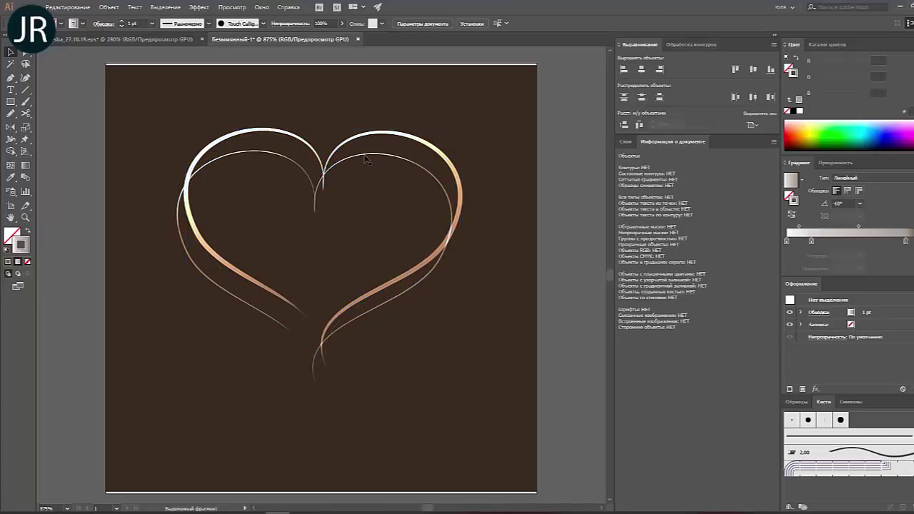
{"action": "left_click", "coordinate": [367, 155]}
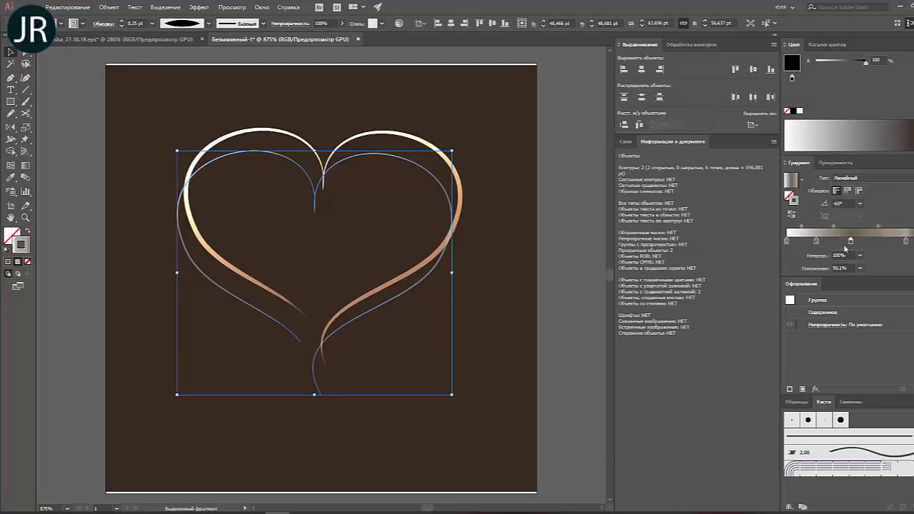
{"action": "mouse_move", "coordinate": [786, 242]}
{"action": "left_mouse_down"}
{"action": "mouse_move", "coordinate": [802, 241]}
{"action": "mouse_move", "coordinate": [786, 241]}
{"action": "left_mouse_up"}
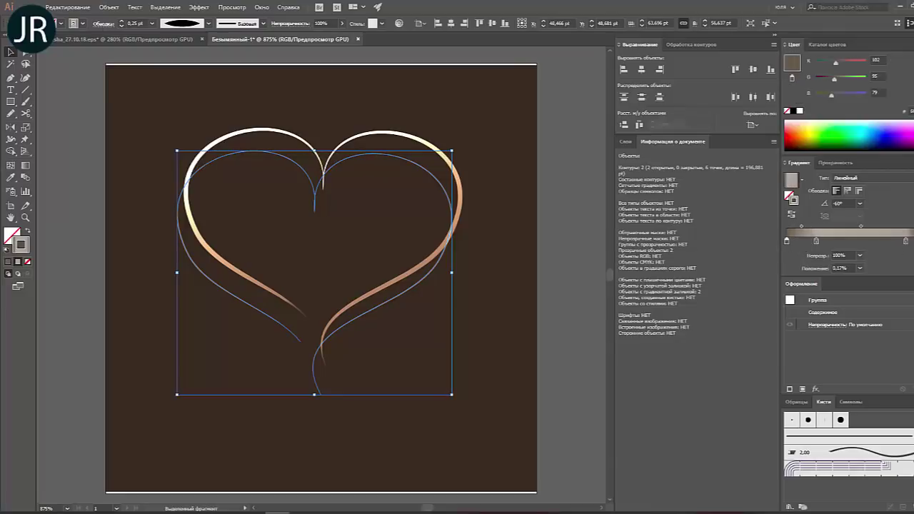
{"action": "left_click", "coordinate": [855, 241]}
{"action": "left_click", "coordinate": [595, 236]}
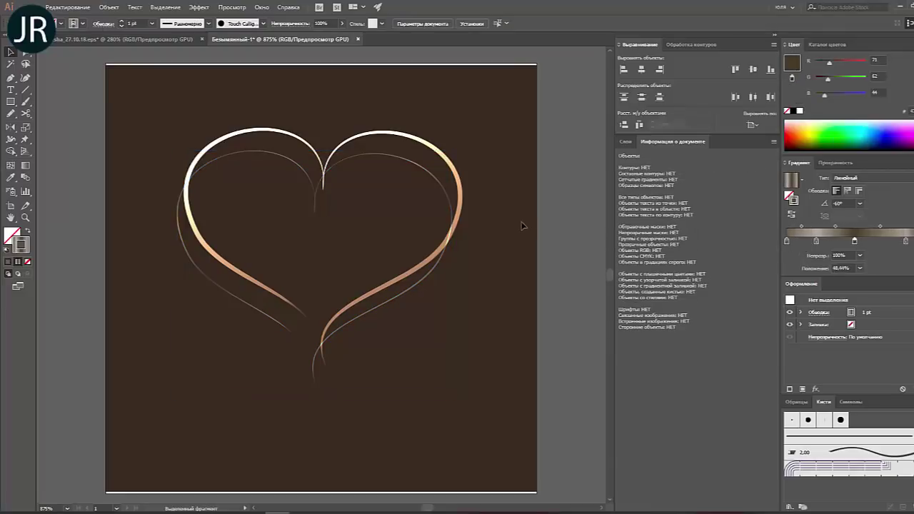
Move the thin copy up to hug the main heart outline.
{"action": "left_click_drag", "start_coordinate": [374, 164], "coordinate": [380, 142]}
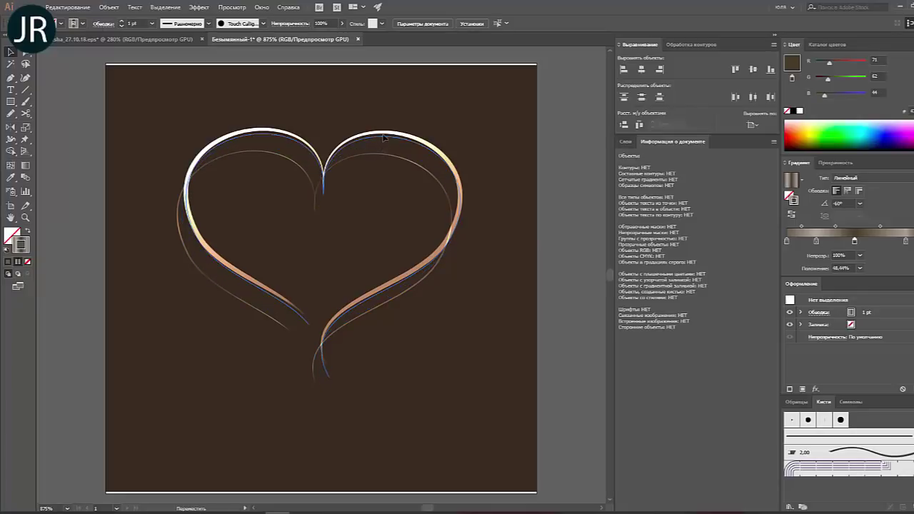
{"action": "left_click", "coordinate": [532, 201]}
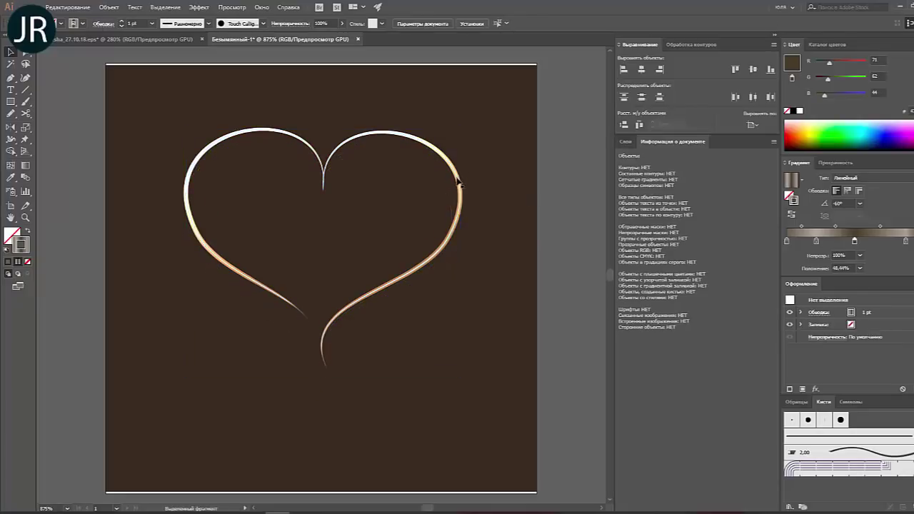
{"action": "left_click", "coordinate": [458, 180]}
Set the thin copy's blending mode to Перекрытие (Overlay).
{"action": "left_click", "coordinate": [834, 164]}
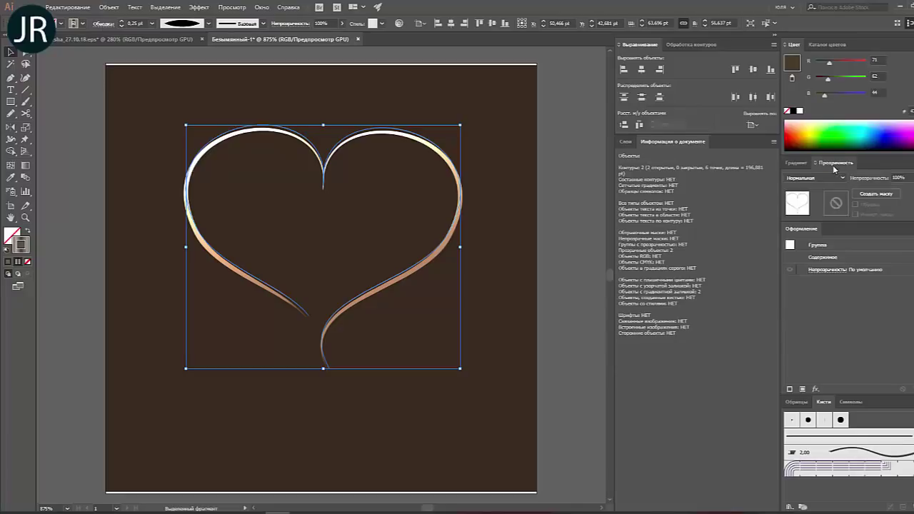
{"action": "left_click", "coordinate": [814, 178]}
{"action": "left_click", "coordinate": [809, 257]}
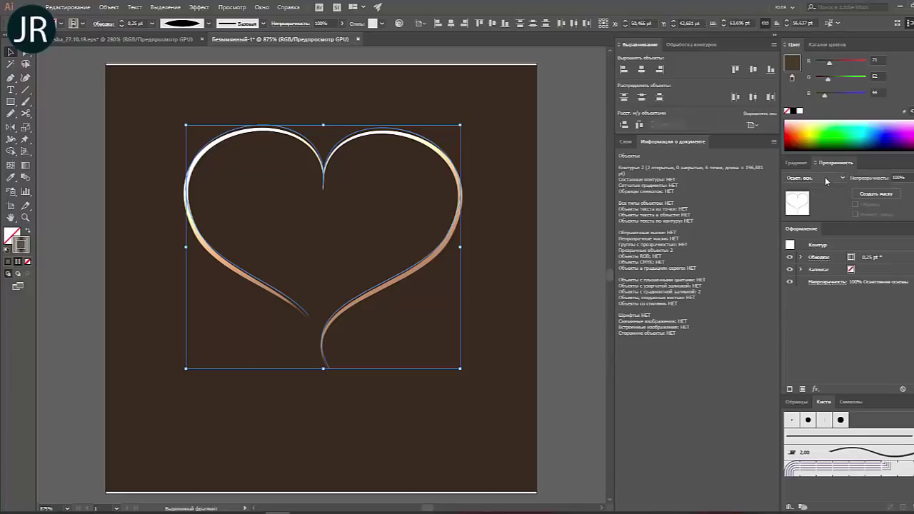
{"action": "left_click", "coordinate": [814, 178]}
{"action": "left_click", "coordinate": [807, 271]}
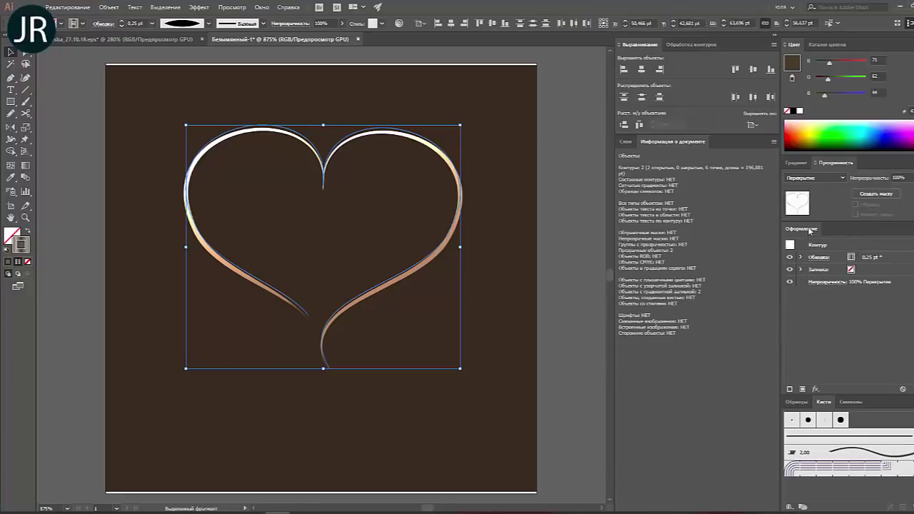
{"action": "left_click", "coordinate": [550, 196]}
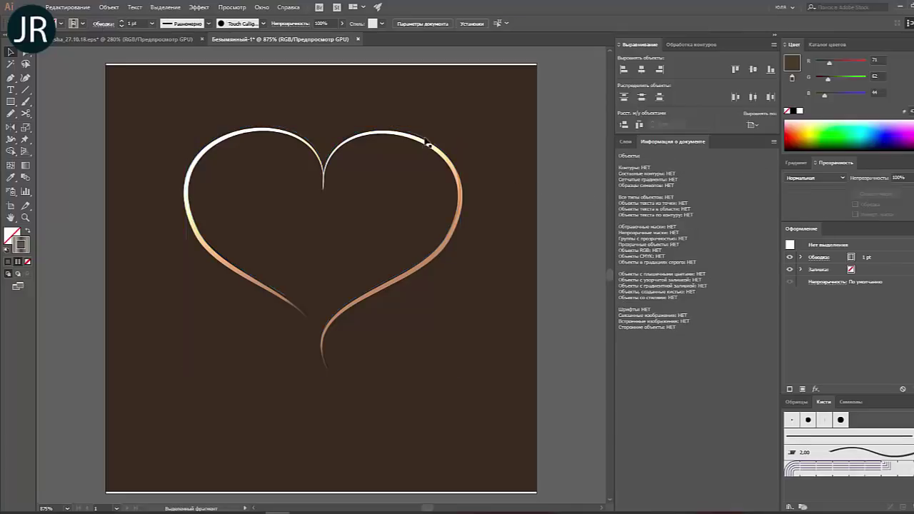
Nudge the heart stroke slightly and adjust its stroke weight.
{"action": "left_click_drag", "start_coordinate": [427, 144], "coordinate": [426, 148]}
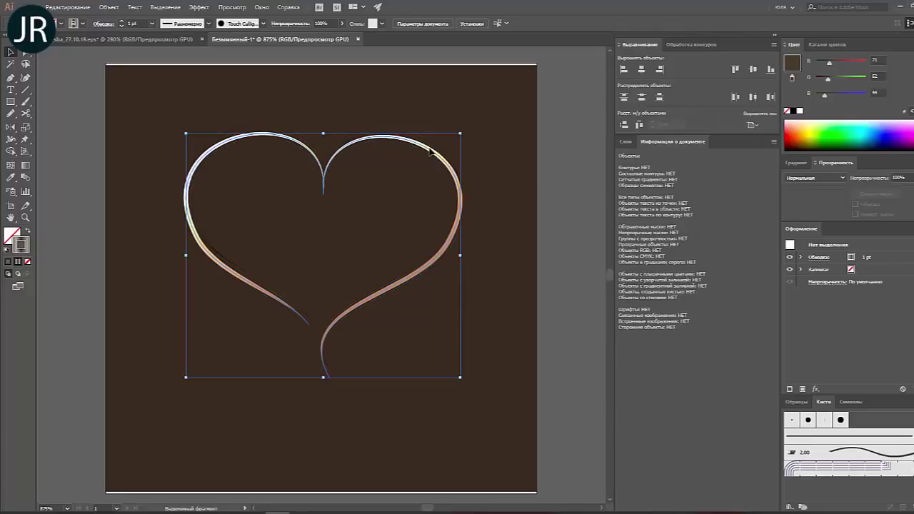
{"action": "left_click", "coordinate": [152, 24]}
{"action": "left_click", "coordinate": [169, 50]}
{"action": "left_click", "coordinate": [403, 95]}
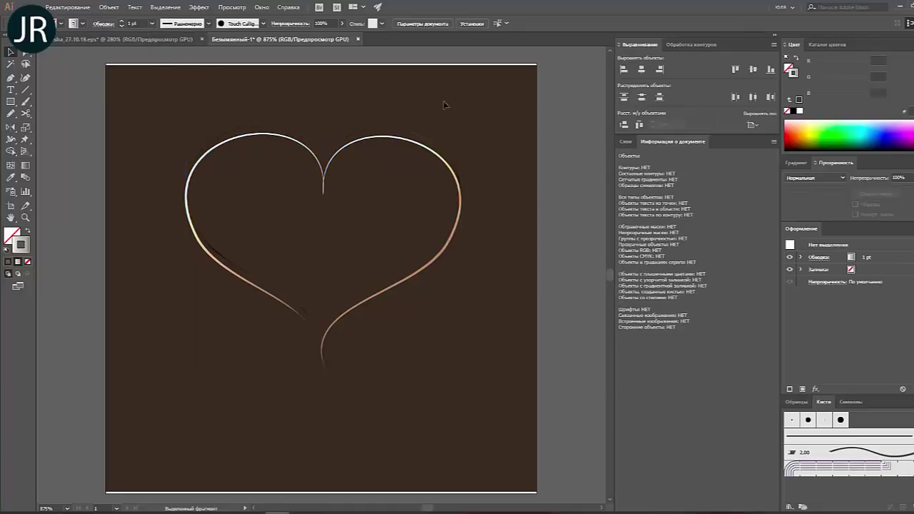
{"action": "left_click", "coordinate": [463, 198]}
{"action": "left_click", "coordinate": [465, 202]}
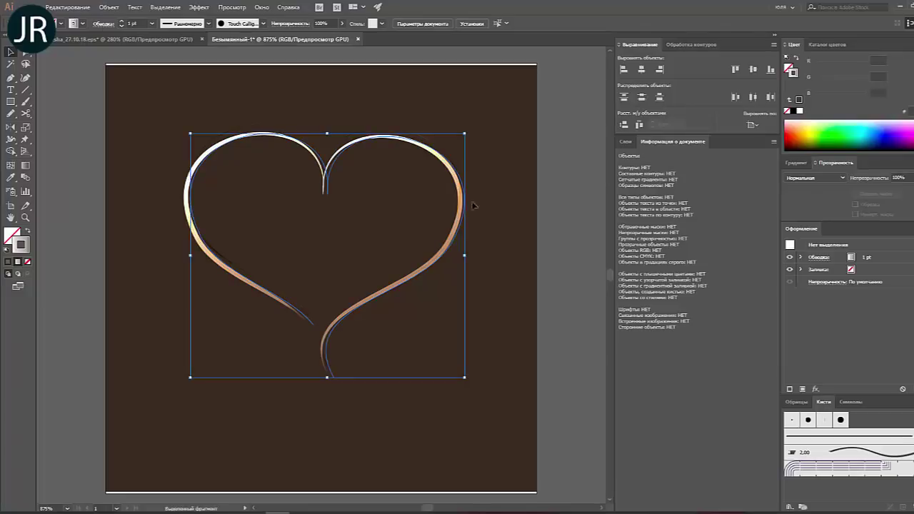
{"action": "left_click", "coordinate": [483, 215]}
{"action": "left_click", "coordinate": [456, 203]}
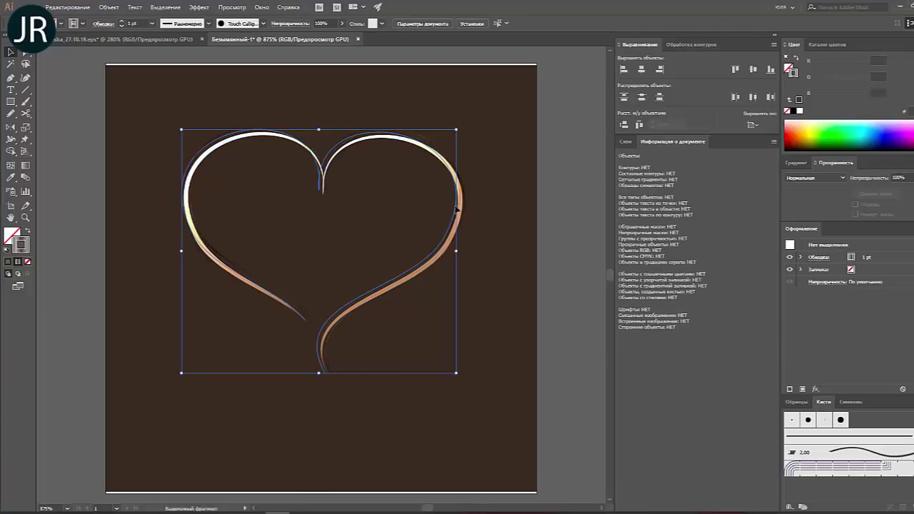
{"action": "left_click", "coordinate": [461, 200]}
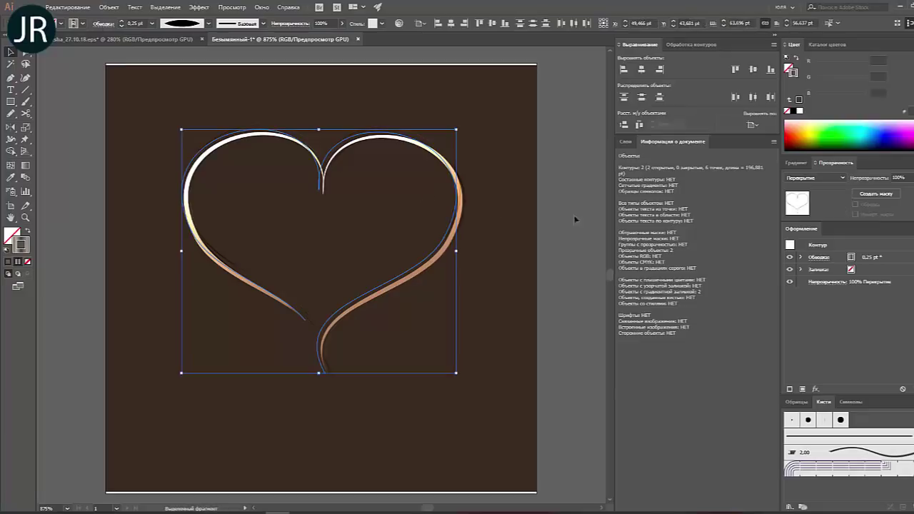
{"action": "left_click", "coordinate": [814, 178]}
{"action": "left_click", "coordinate": [807, 192]}
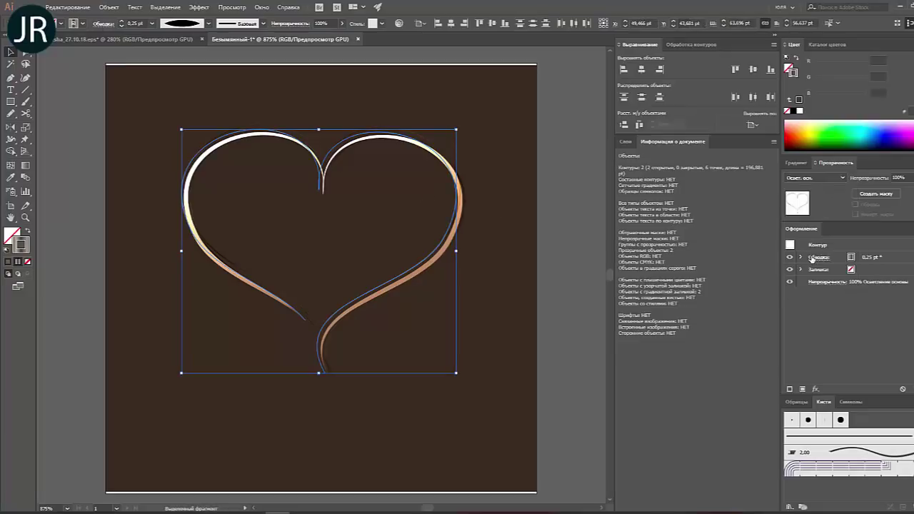
{"action": "left_click", "coordinate": [561, 230]}
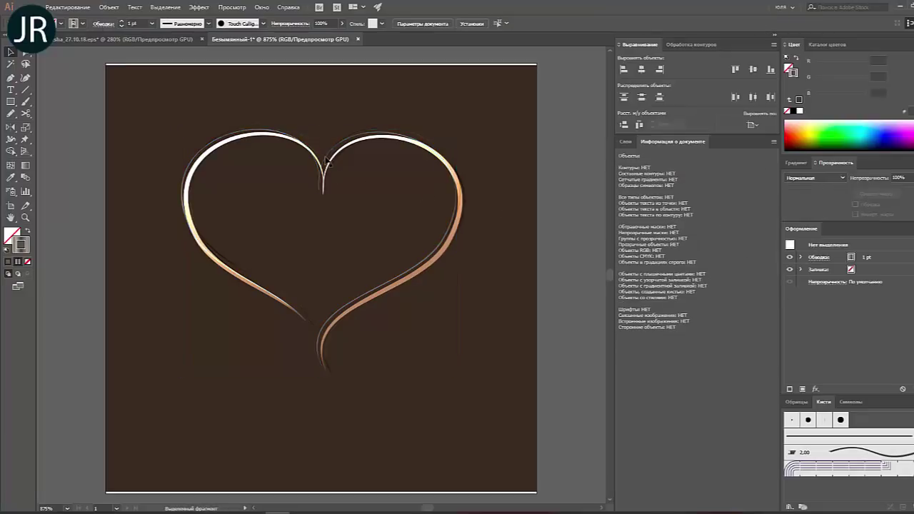
{"action": "left_click", "coordinate": [327, 163]}
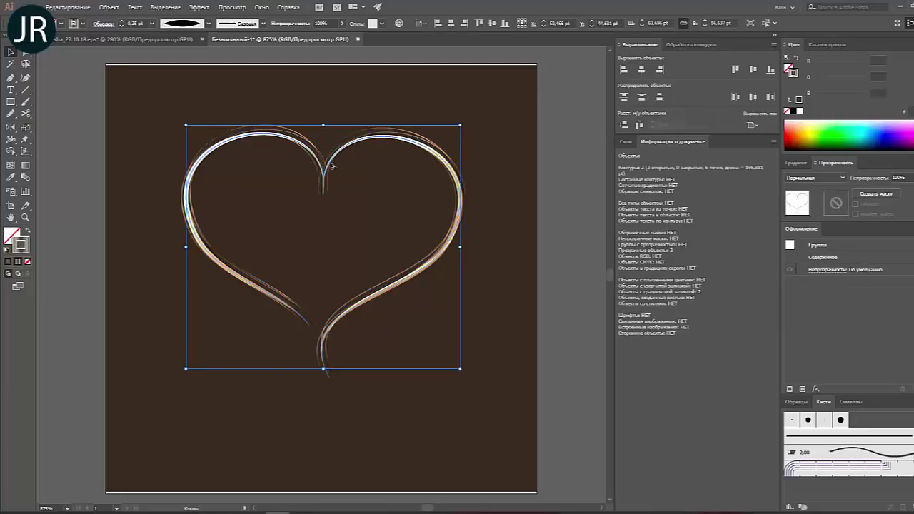
{"action": "left_click", "coordinate": [337, 175]}
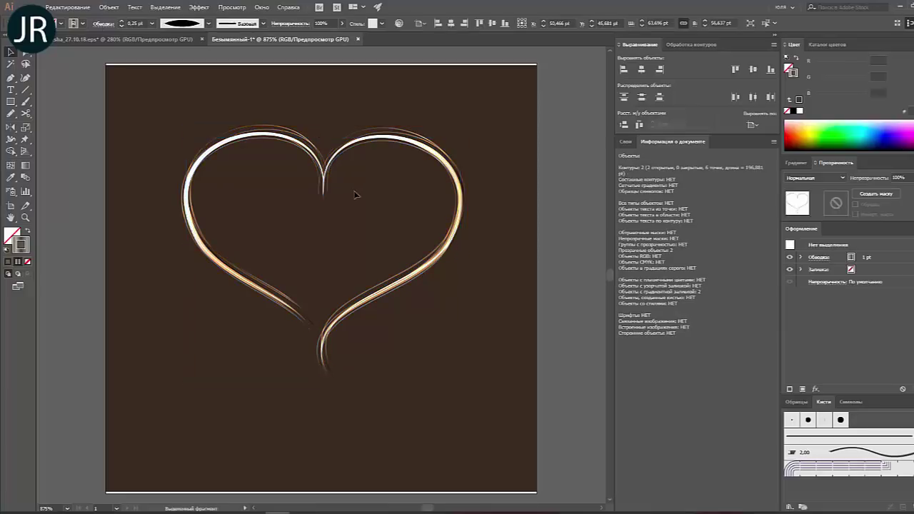
{"action": "left_click", "coordinate": [409, 285]}
{"action": "left_click", "coordinate": [387, 357]}
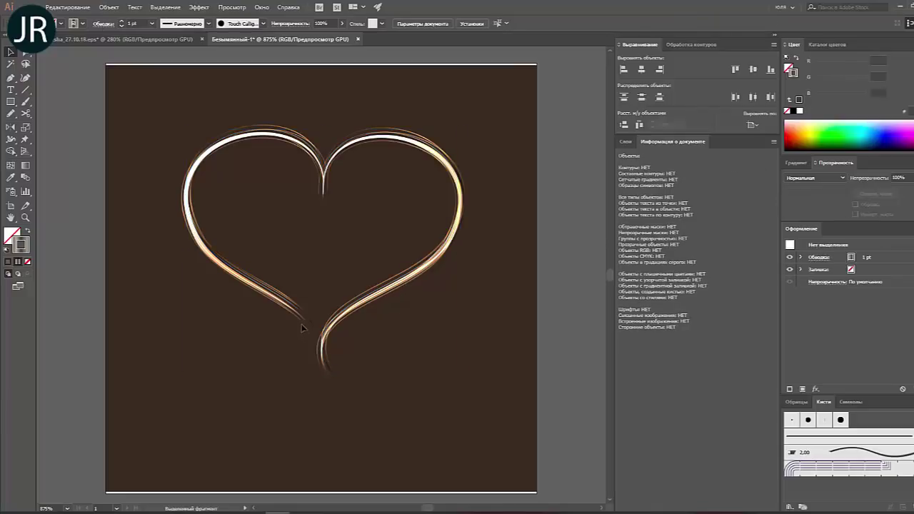
{"action": "left_click", "coordinate": [301, 323]}
{"action": "left_click", "coordinate": [283, 303]}
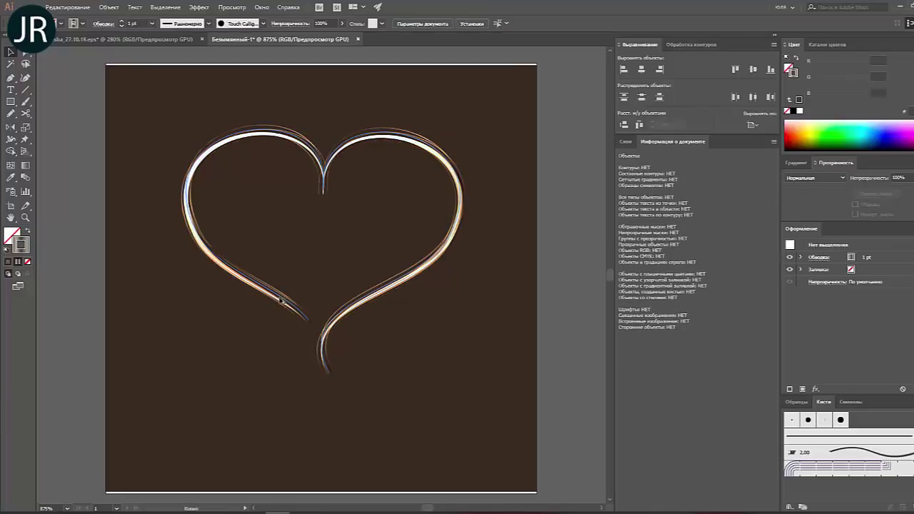
{"action": "left_click_drag", "start_coordinate": [283, 301], "coordinate": [445, 387]}
{"action": "left_click", "coordinate": [445, 388]}
{"action": "left_click_drag", "start_coordinate": [372, 300], "coordinate": [442, 340]}
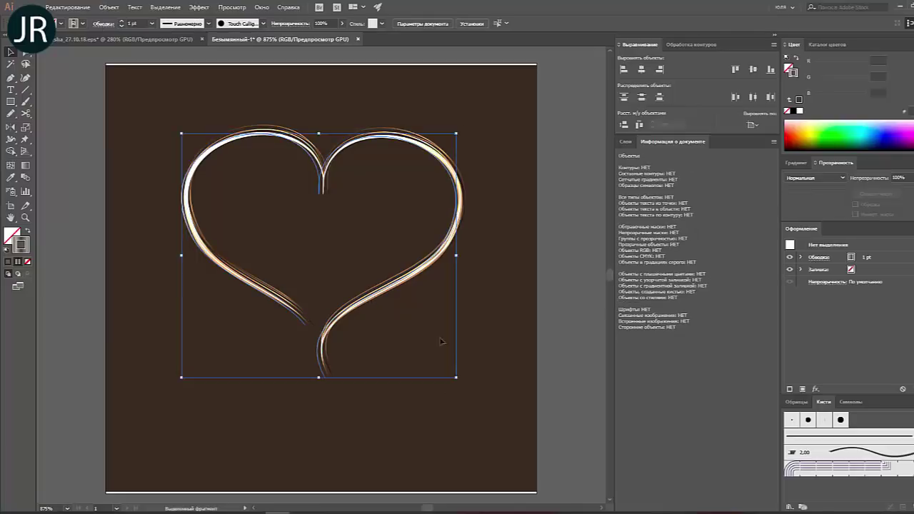
{"action": "left_click", "coordinate": [450, 344]}
{"action": "scroll", "coordinate": [586, 339], "scroll_direction": "down", "scroll_amount": 1}
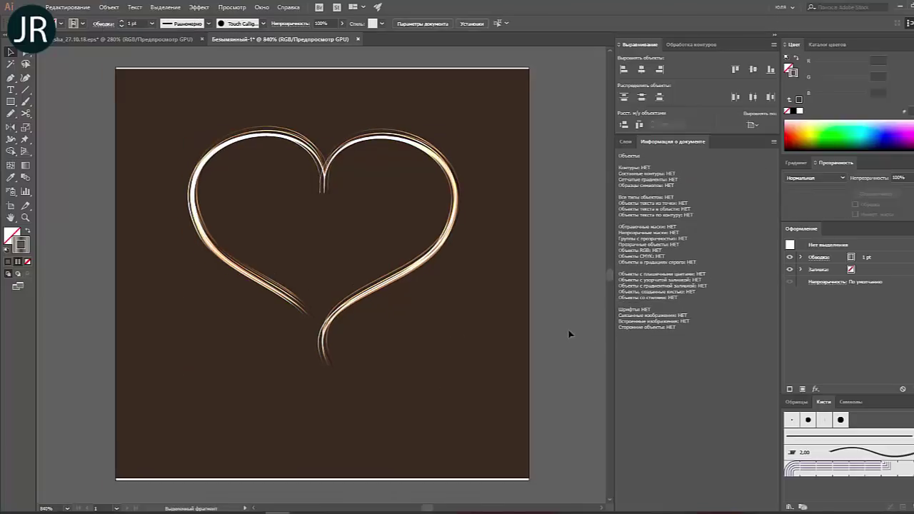
{"action": "scroll", "coordinate": [576, 330], "scroll_direction": "down", "scroll_amount": 1}
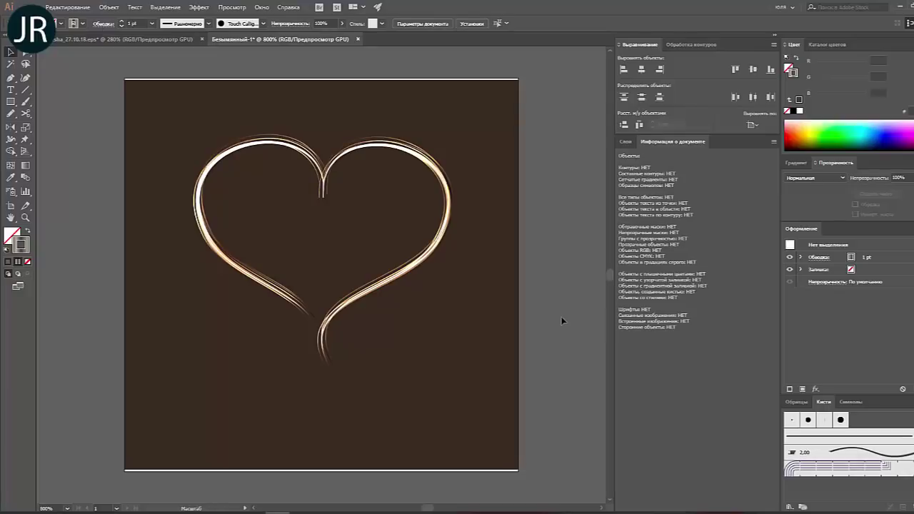
{"action": "key", "text": "ctrl+a"}
Apply a gradient to the background fill and trim it to two stops.
{"action": "left_click", "coordinate": [798, 163]}
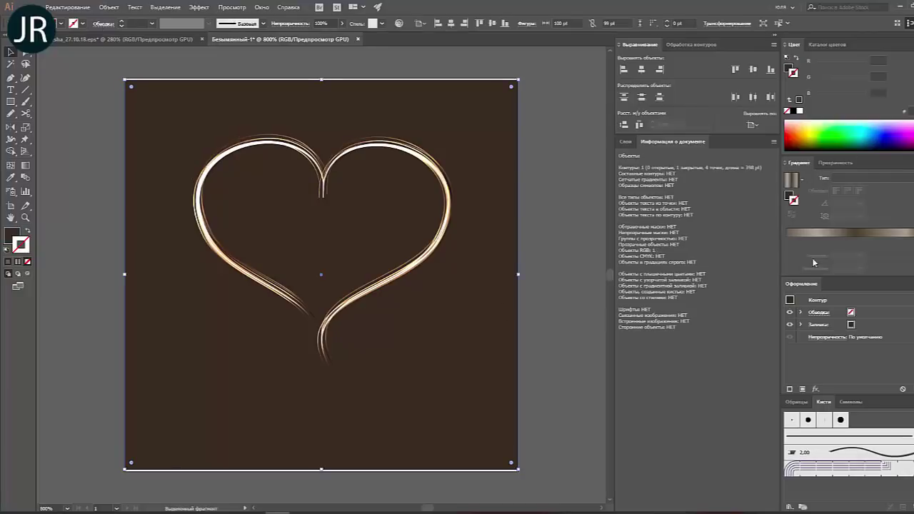
{"action": "left_click", "coordinate": [789, 196]}
{"action": "left_click", "coordinate": [832, 233]}
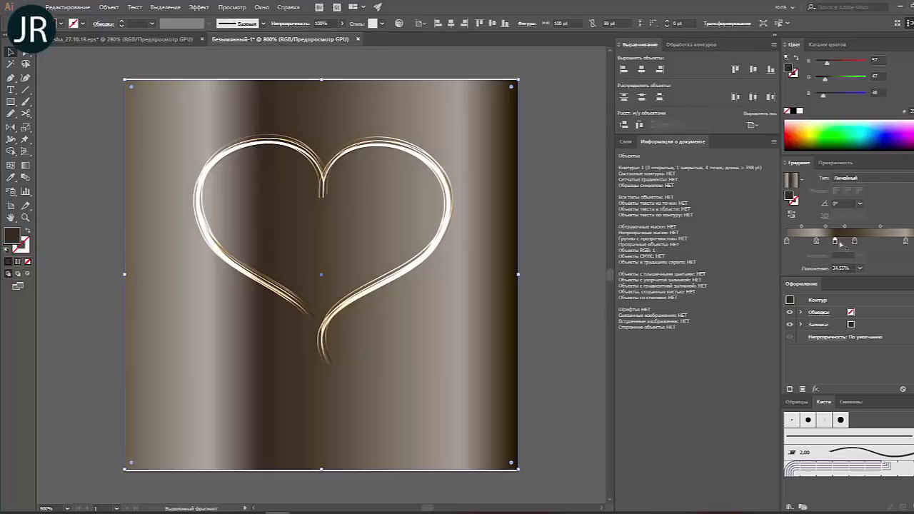
{"action": "mouse_move", "coordinate": [786, 241]}
{"action": "left_mouse_down"}
{"action": "mouse_move", "coordinate": [792, 257]}
{"action": "mouse_move", "coordinate": [905, 253]}
{"action": "left_mouse_up"}
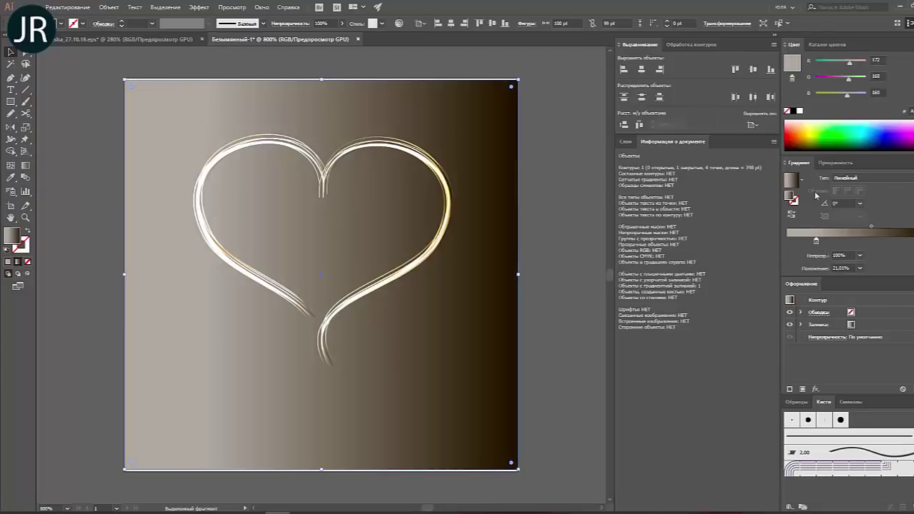
Tune the left gradient stop to blue with the RGB sliders and make the gradient Radial.
{"action": "left_click", "coordinate": [809, 140]}
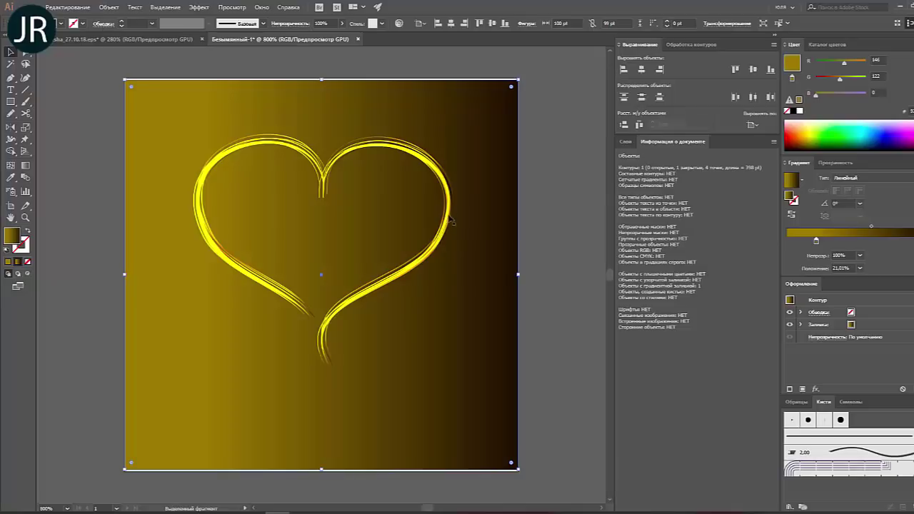
{"action": "left_click_drag", "start_coordinate": [818, 242], "coordinate": [786, 241]}
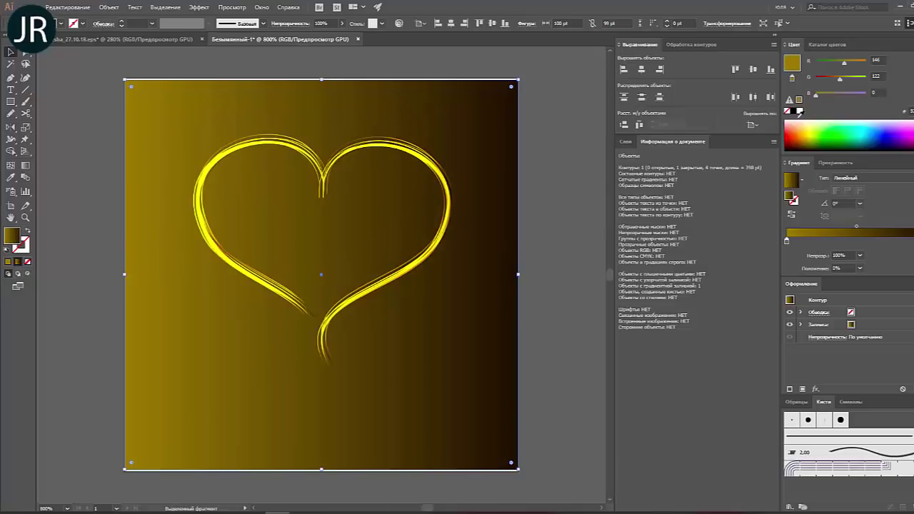
{"action": "left_click", "coordinate": [828, 98]}
{"action": "left_click_drag", "start_coordinate": [839, 77], "coordinate": [833, 62]}
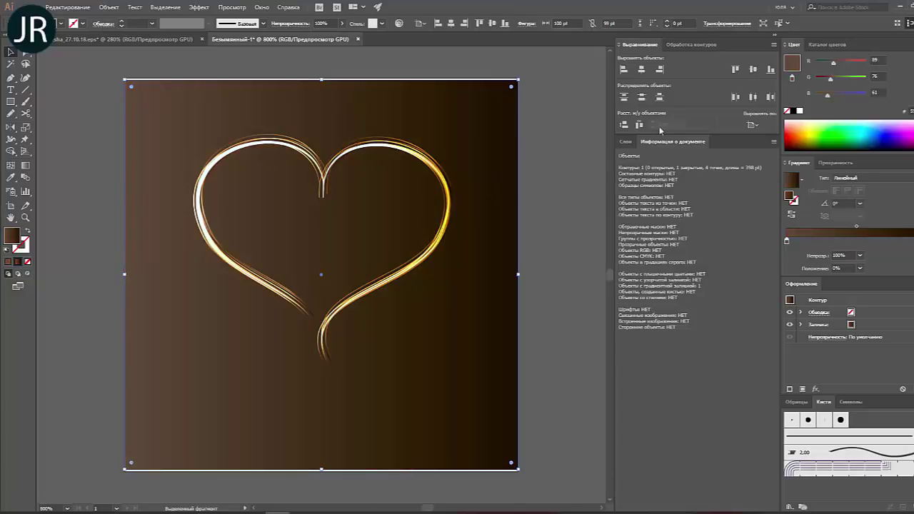
{"action": "left_click", "coordinate": [855, 64]}
{"action": "left_click", "coordinate": [822, 63]}
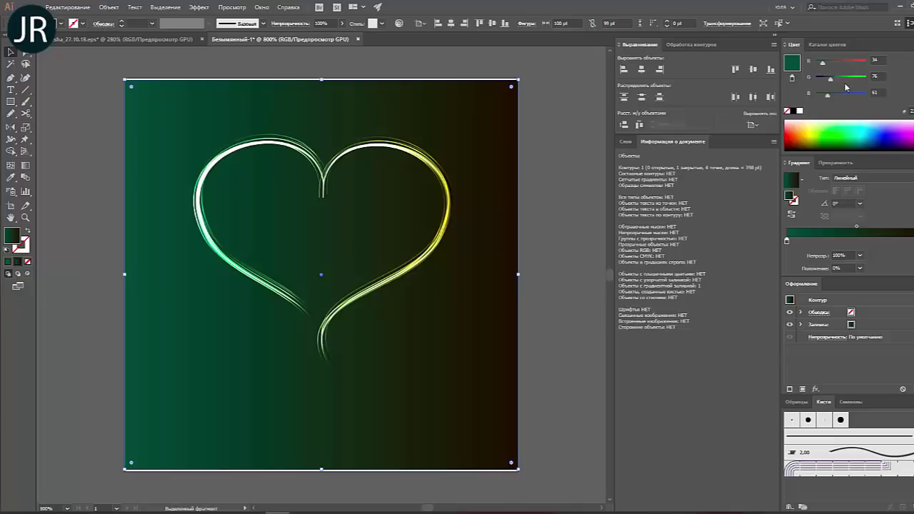
{"action": "left_click", "coordinate": [842, 94]}
{"action": "left_click", "coordinate": [832, 95]}
{"action": "left_click_drag", "start_coordinate": [839, 96], "coordinate": [843, 97]}
{"action": "left_click", "coordinate": [857, 178]}
Set the outer gradient stop to a deep maroon, R77 G0 B36, in RGB.
{"action": "left_click", "coordinate": [862, 198]}
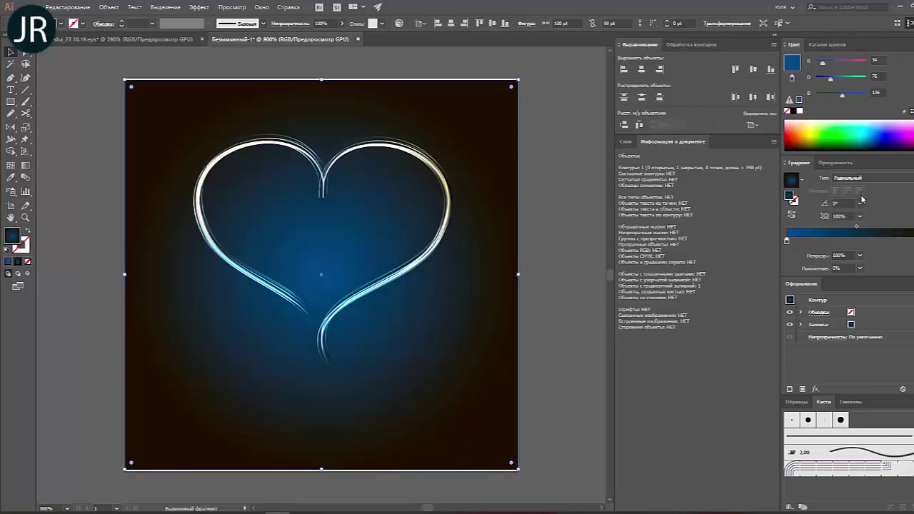
{"action": "left_click", "coordinate": [911, 241]}
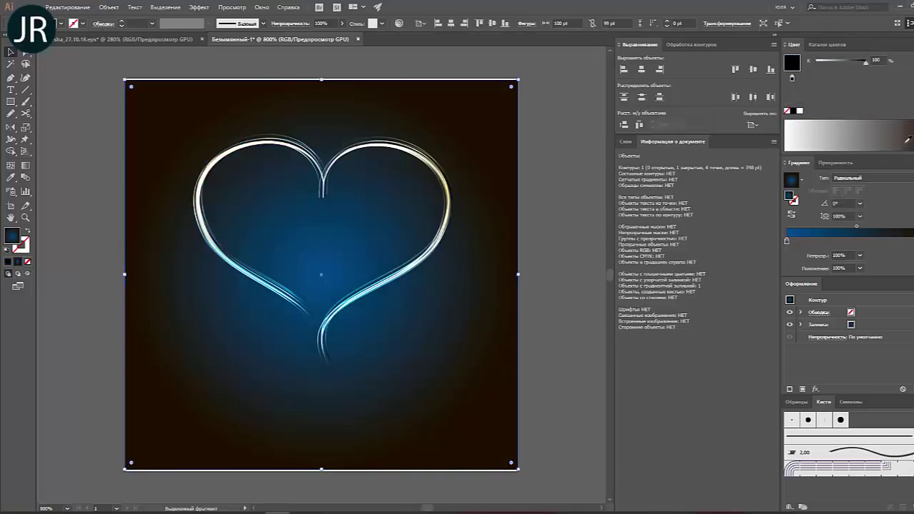
{"action": "left_click", "coordinate": [908, 44]}
{"action": "left_click", "coordinate": [842, 73]}
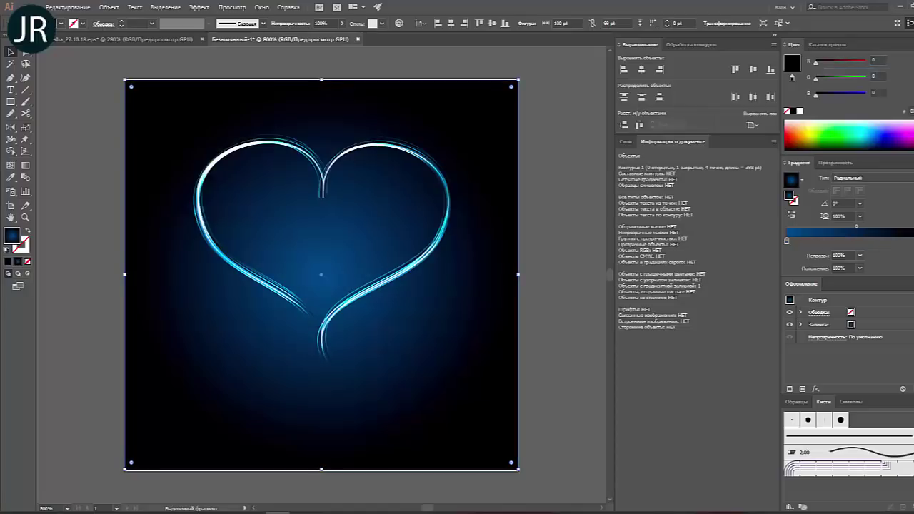
{"action": "left_click", "coordinate": [889, 146]}
{"action": "left_click", "coordinate": [889, 149]}
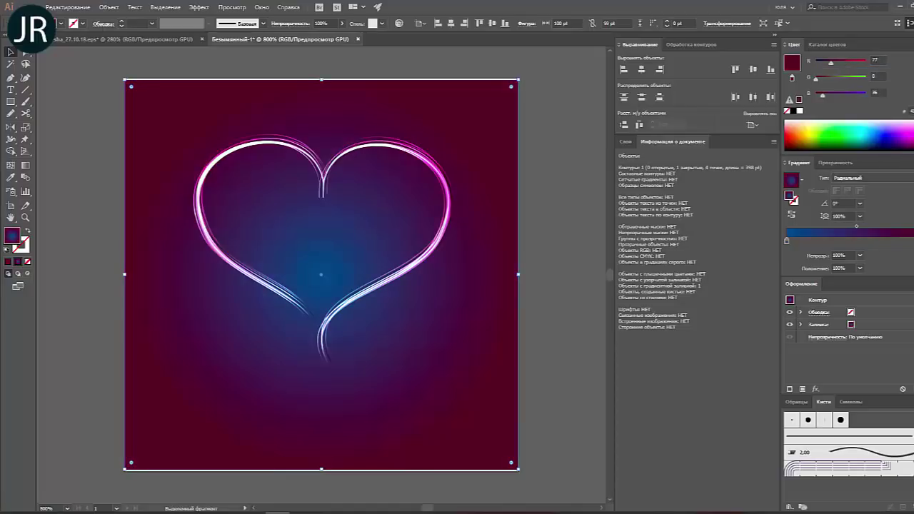
Redraw the gradient diagonally from the upper left and stretch the background to the artboard top.
{"action": "left_click", "coordinate": [25, 164]}
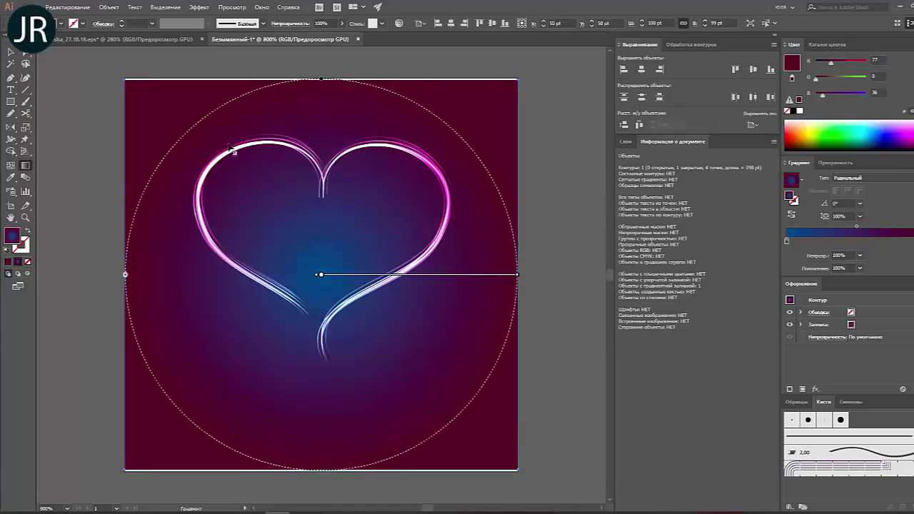
{"action": "left_click_drag", "start_coordinate": [208, 116], "coordinate": [400, 342]}
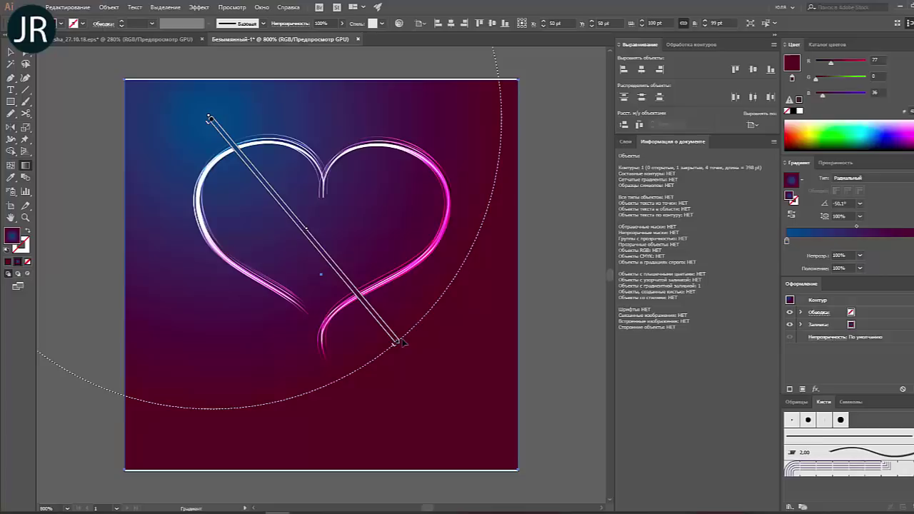
{"action": "left_click", "coordinate": [10, 53]}
{"action": "left_click_drag", "start_coordinate": [322, 78], "coordinate": [323, 73]}
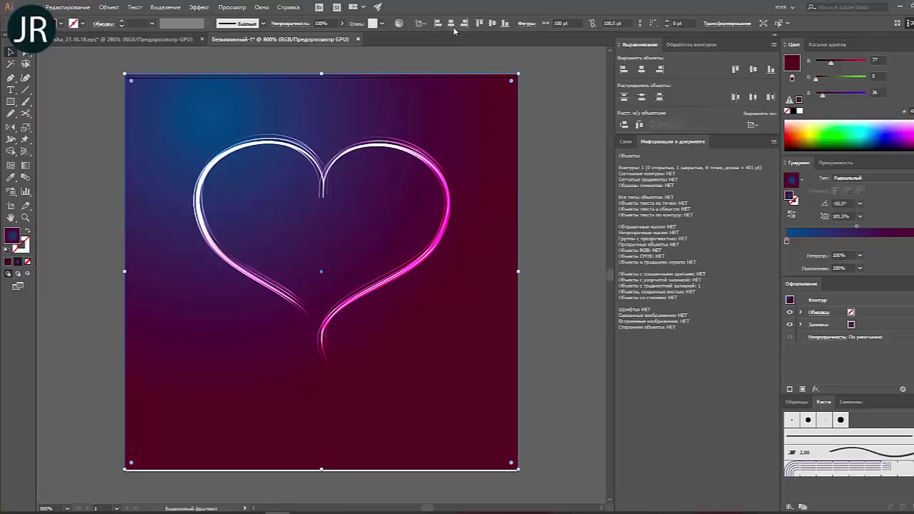
{"action": "left_click", "coordinate": [571, 159]}
{"action": "scroll", "coordinate": [572, 159], "scroll_direction": "down", "scroll_amount": 1}
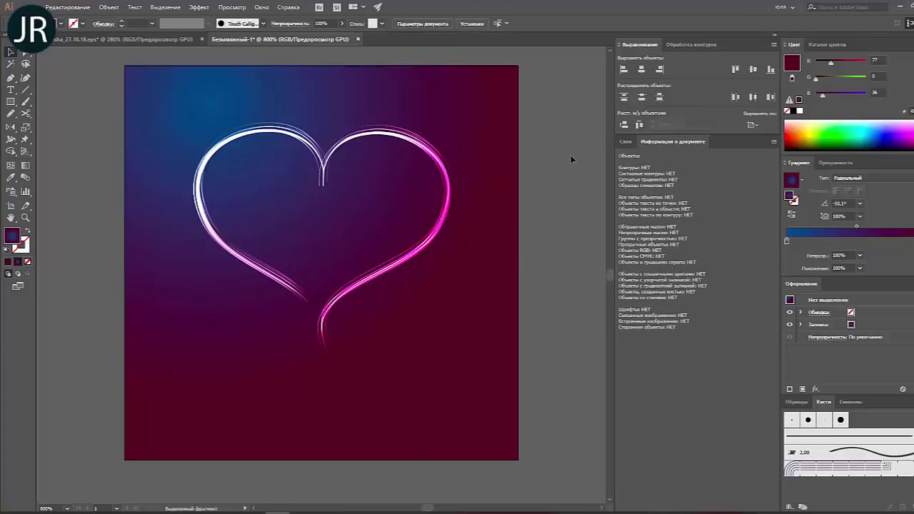
Adjust the outer colour (green 0, no blue, red 85) and shift the red stop inward.
{"action": "left_click", "coordinate": [514, 211]}
{"action": "left_click", "coordinate": [509, 228], "text": "shift"}
{"action": "left_click", "coordinate": [503, 230]}
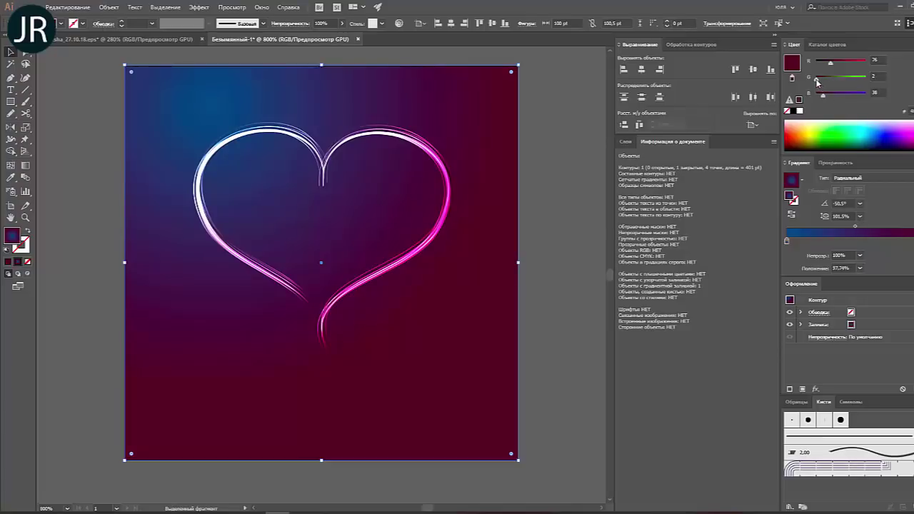
{"action": "left_click_drag", "start_coordinate": [816, 80], "coordinate": [812, 98]}
{"action": "key", "text": "Delete"}
{"action": "left_click", "coordinate": [813, 96]}
{"action": "left_click_drag", "start_coordinate": [834, 65], "coordinate": [834, 65]}
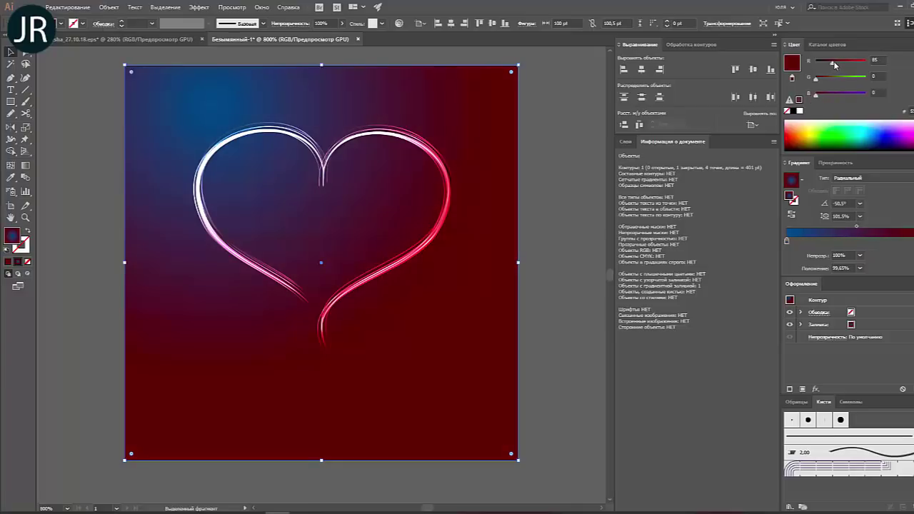
{"action": "left_click_drag", "start_coordinate": [856, 231], "coordinate": [834, 229]}
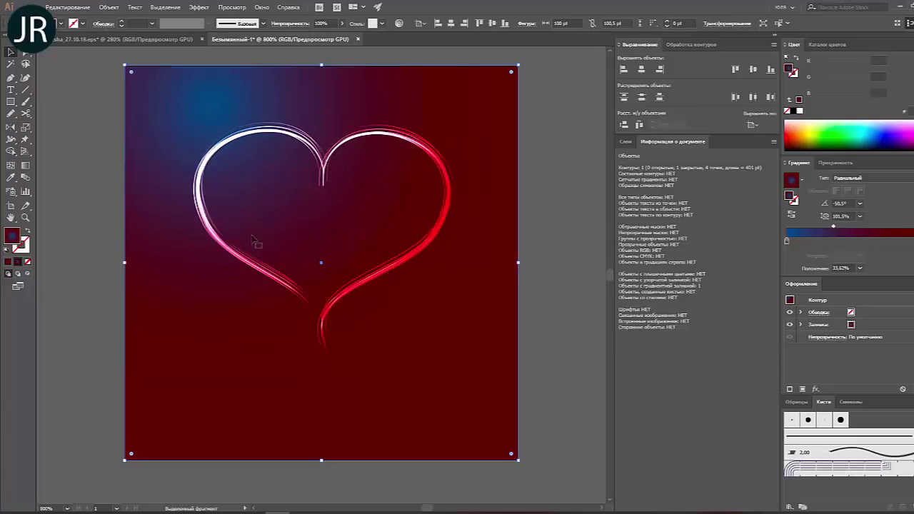
Recolour the outer stop to a near-black burgundy, R44 G21 B29, then deselect.
{"action": "left_click", "coordinate": [910, 241]}
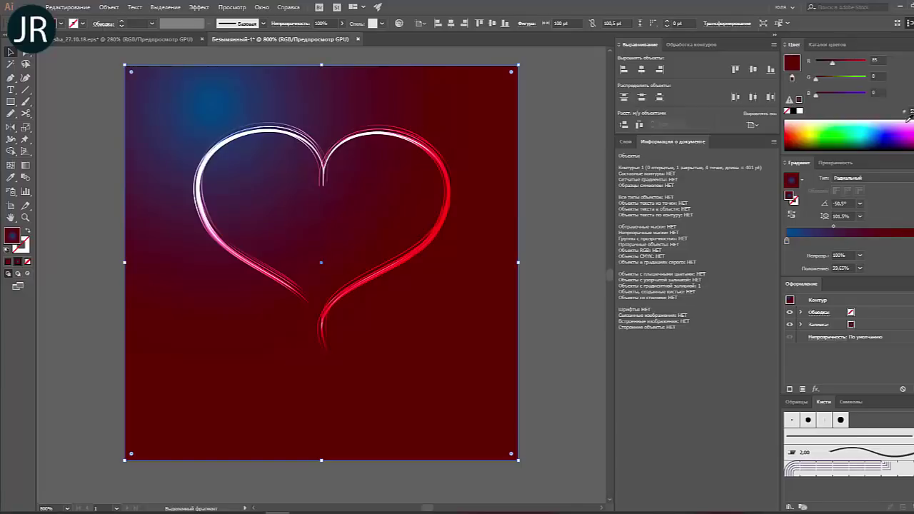
{"action": "mouse_move", "coordinate": [832, 64]}
{"action": "left_mouse_down"}
{"action": "mouse_move", "coordinate": [815, 65]}
{"action": "mouse_move", "coordinate": [845, 77]}
{"action": "left_mouse_up"}
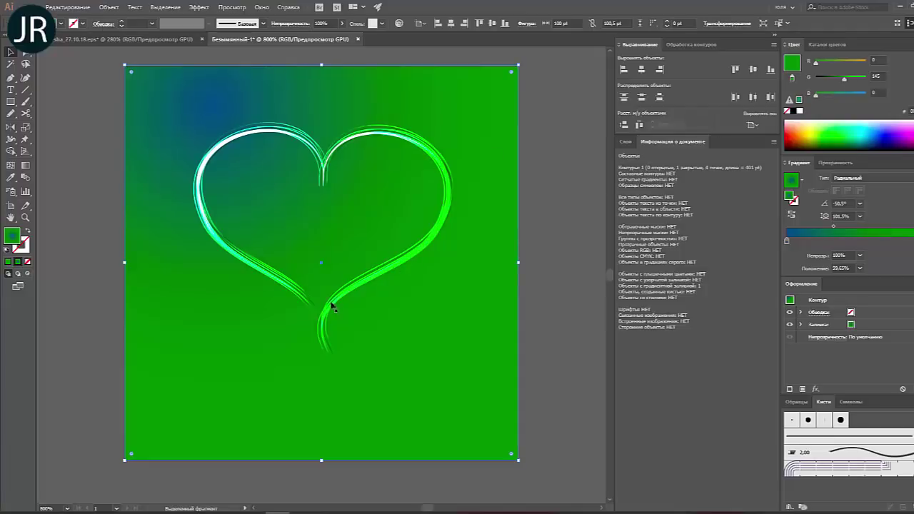
{"action": "mouse_move", "coordinate": [843, 77]}
{"action": "left_mouse_down"}
{"action": "mouse_move", "coordinate": [816, 77]}
{"action": "mouse_move", "coordinate": [858, 93]}
{"action": "mouse_move", "coordinate": [816, 93]}
{"action": "left_mouse_up"}
{"action": "mouse_move", "coordinate": [816, 61]}
{"action": "left_mouse_down"}
{"action": "mouse_move", "coordinate": [837, 61]}
{"action": "mouse_move", "coordinate": [823, 80]}
{"action": "mouse_move", "coordinate": [825, 97]}
{"action": "left_mouse_up"}
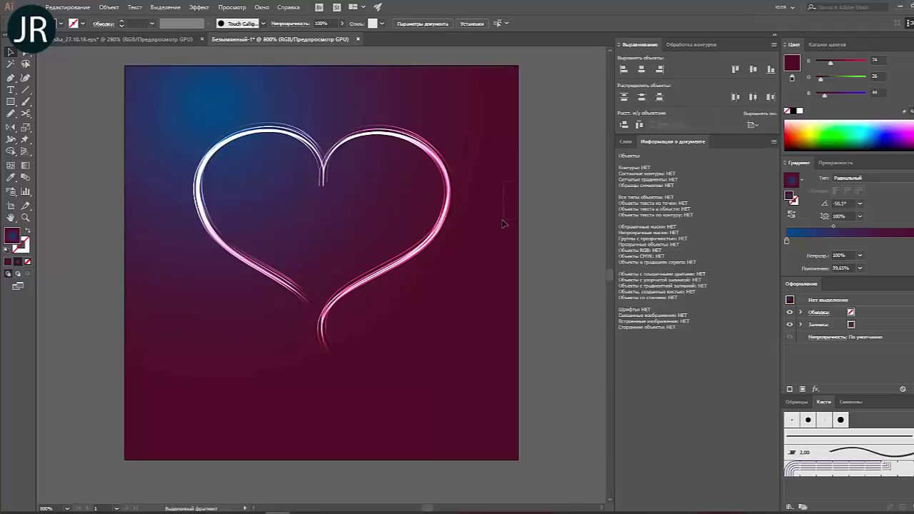
{"action": "key", "text": "ctrl+shift+a"}
{"action": "key", "text": "ctrl+a"}
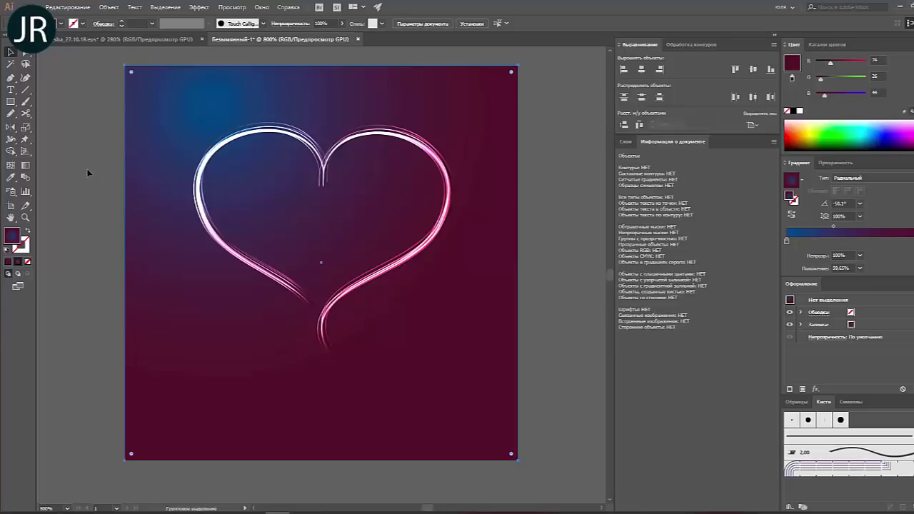
{"action": "key", "text": "ctrl+shift+a"}
{"action": "key", "text": "ctrl+a"}
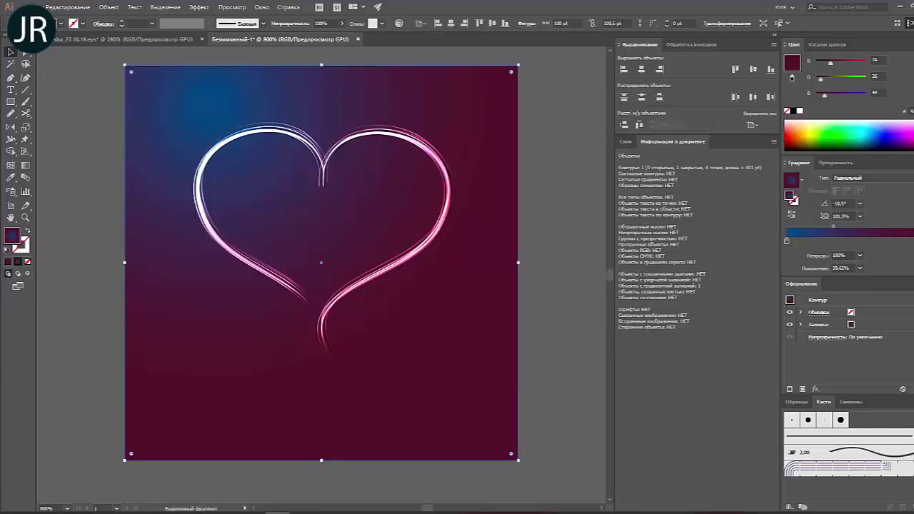
{"action": "mouse_move", "coordinate": [837, 69]}
{"action": "left_mouse_down"}
{"action": "mouse_move", "coordinate": [825, 66]}
{"action": "mouse_move", "coordinate": [819, 96]}
{"action": "mouse_move", "coordinate": [819, 81]}
{"action": "left_mouse_up"}
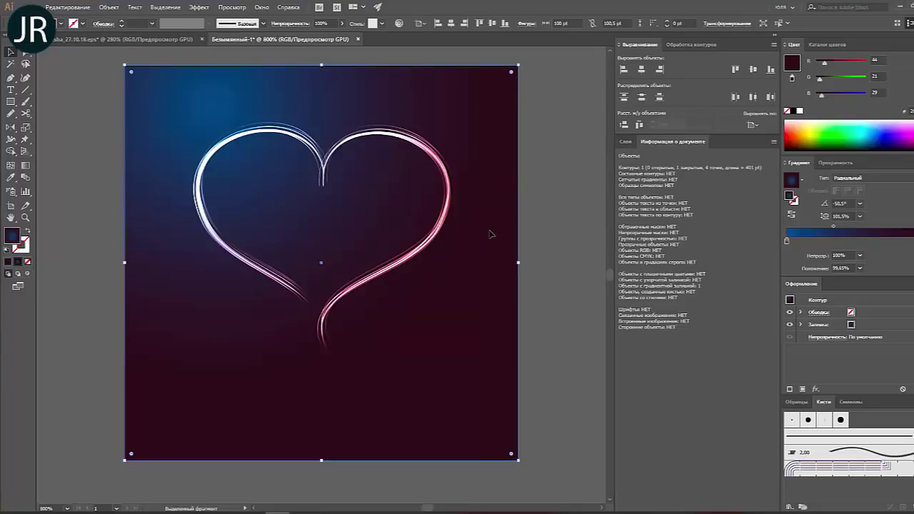
{"action": "key", "text": "ctrl+shift+a"}
Draw a small circle and fill it with the White–Black radial gradient preset.
{"action": "left_click", "coordinate": [12, 101]}
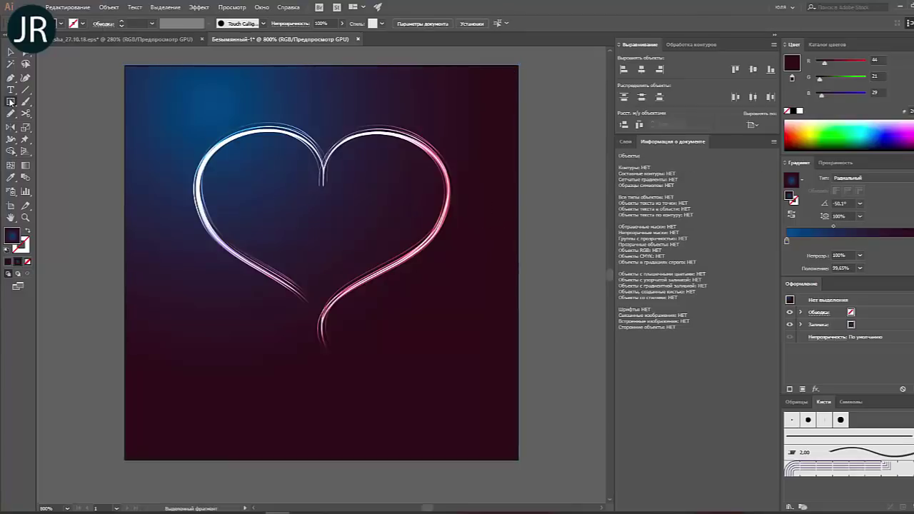
{"action": "left_click", "coordinate": [69, 125]}
{"action": "left_click_drag", "start_coordinate": [159, 105], "coordinate": [218, 164]}
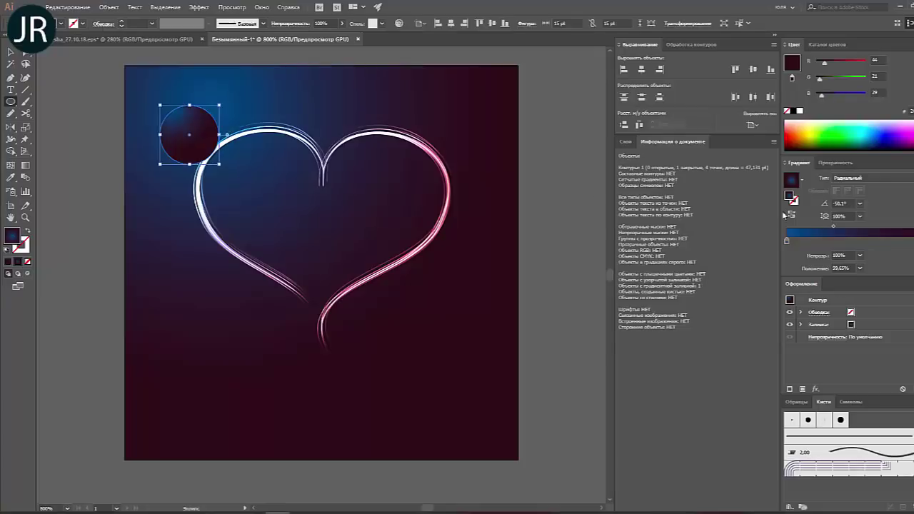
{"action": "left_click", "coordinate": [801, 181]}
{"action": "left_click", "coordinate": [785, 198]}
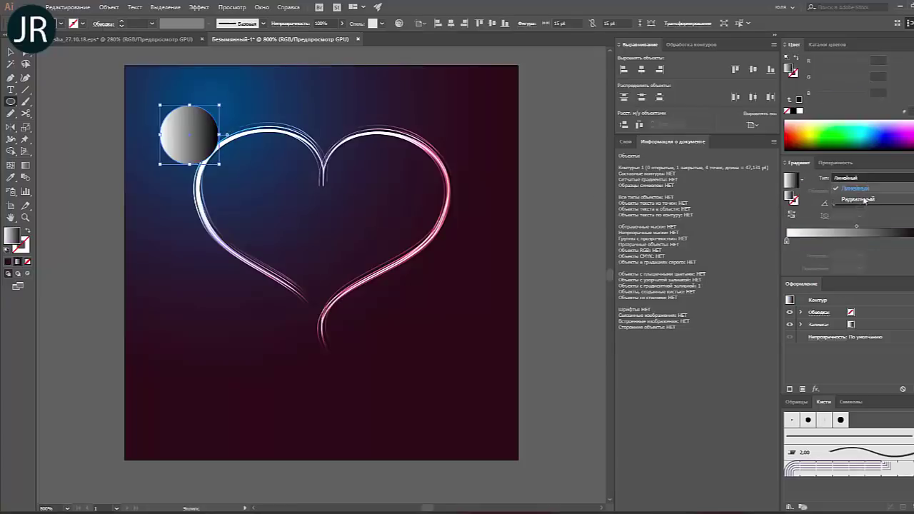
Move the dark stop to 75.52%, make it black, and shift the midpoint centreward.
{"action": "left_click_drag", "start_coordinate": [909, 241], "coordinate": [893, 241]}
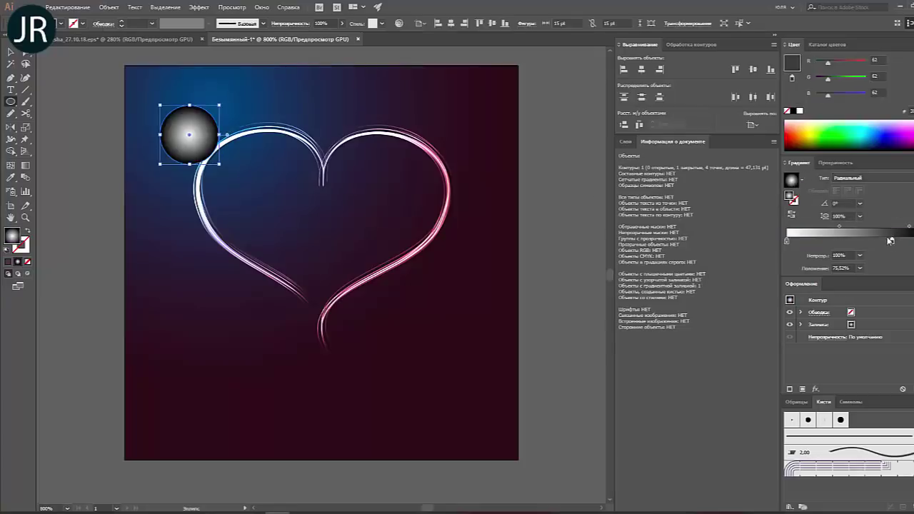
{"action": "left_click", "coordinate": [797, 112]}
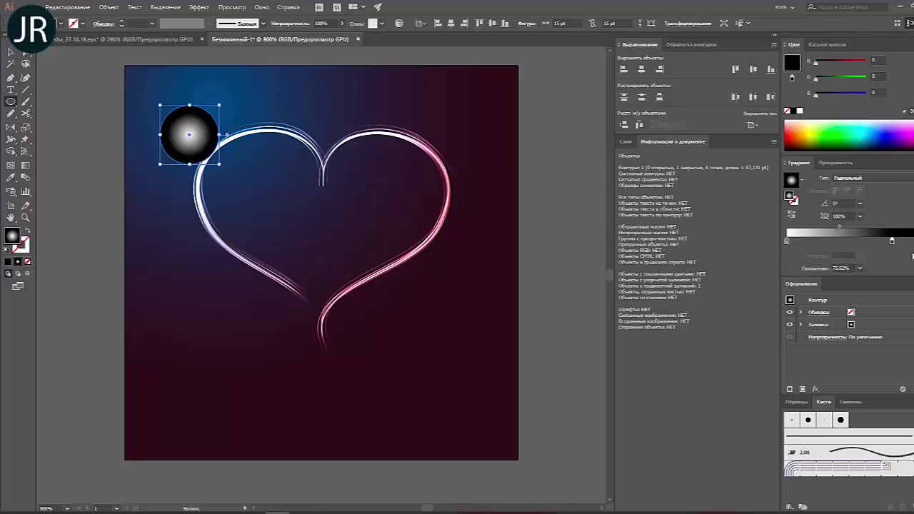
{"action": "left_click_drag", "start_coordinate": [839, 226], "coordinate": [825, 228]}
{"action": "left_click", "coordinate": [786, 242]}
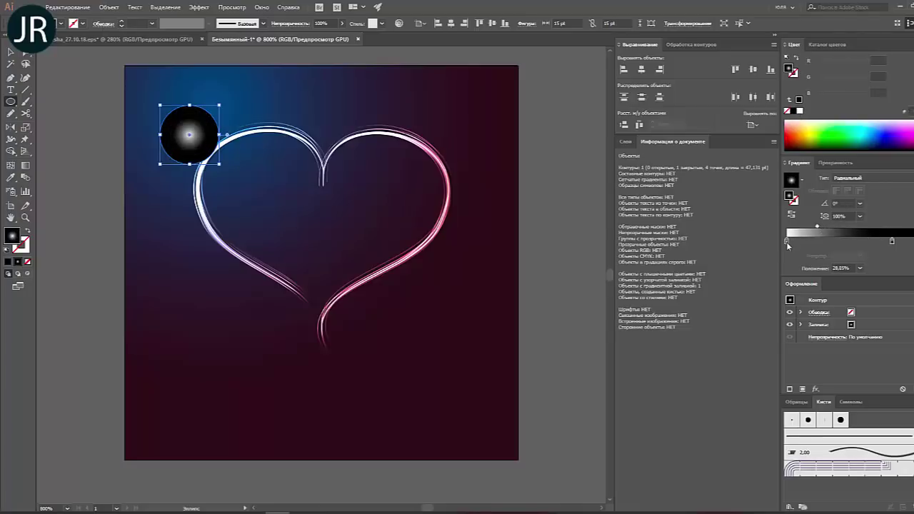
{"action": "left_click", "coordinate": [798, 129]}
{"action": "left_click", "coordinate": [800, 130]}
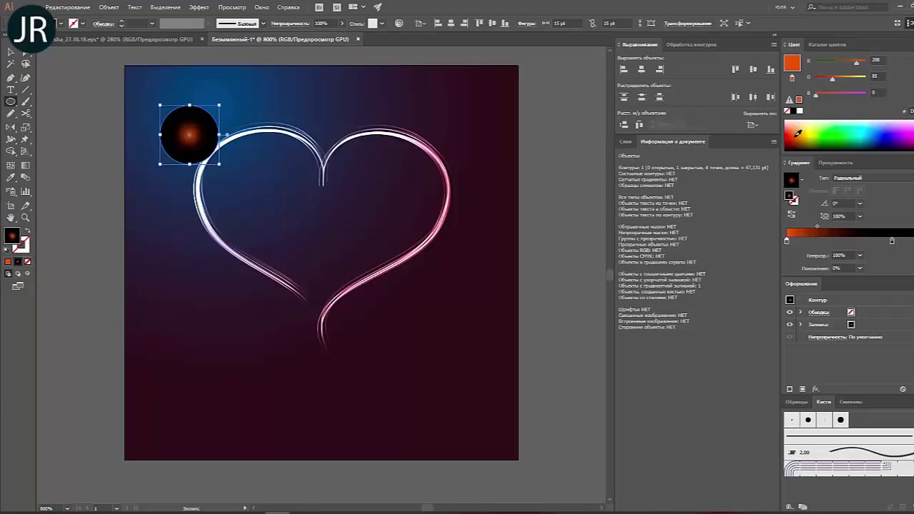
Set the circle's blend mode to Color Dodge and make its gradient centre white.
{"action": "left_click", "coordinate": [834, 162]}
{"action": "left_click", "coordinate": [828, 176]}
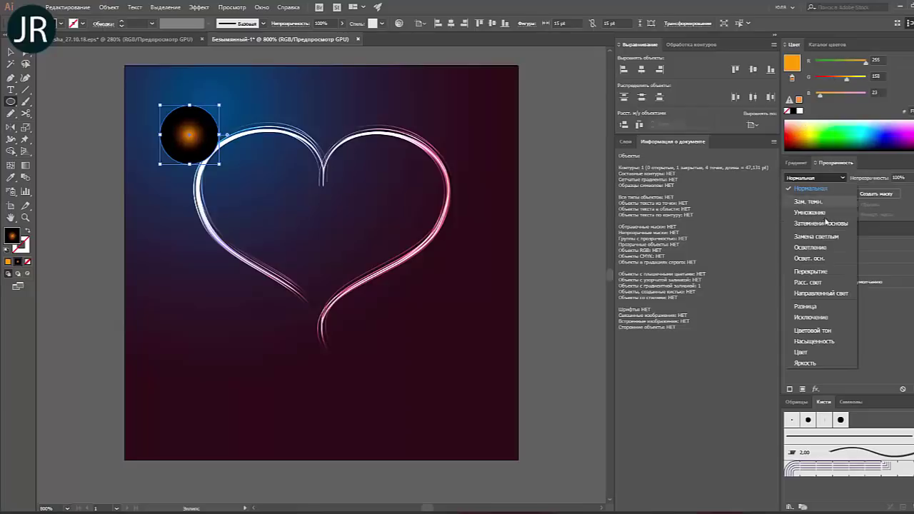
{"action": "left_click", "coordinate": [822, 257]}
{"action": "key", "text": "v"}
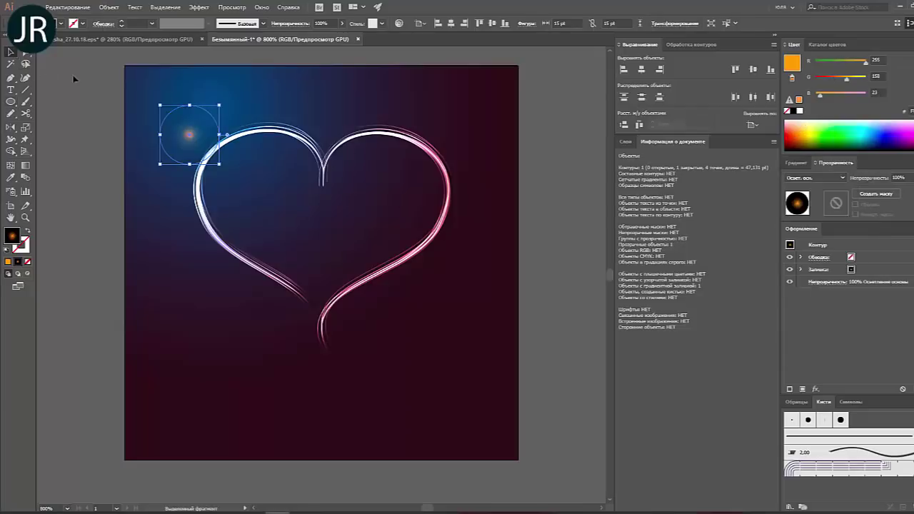
{"action": "left_click", "coordinate": [86, 95]}
{"action": "left_click", "coordinate": [210, 151]}
{"action": "left_click", "coordinate": [796, 163]}
{"action": "left_click", "coordinate": [799, 111]}
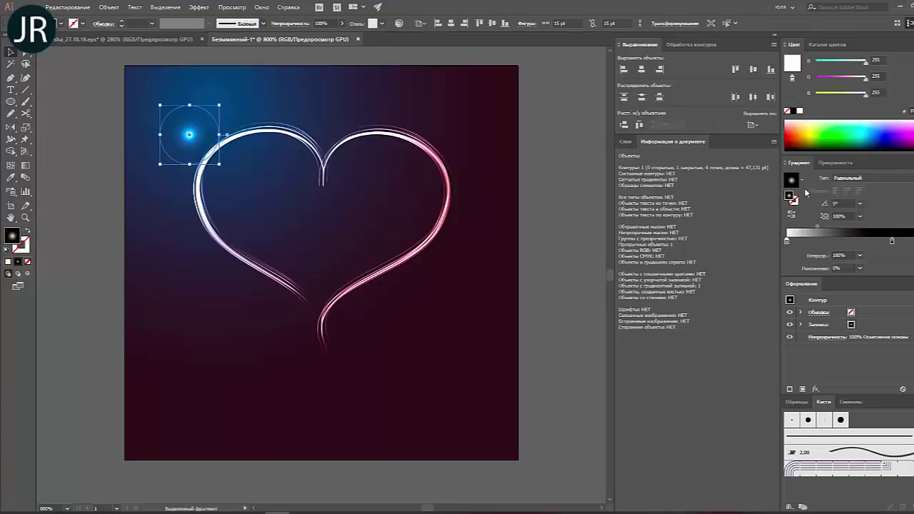
Move the glow circle onto the heart's left lobe, checking the Ganesha reference document.
{"action": "left_click_drag", "start_coordinate": [211, 127], "coordinate": [313, 122]}
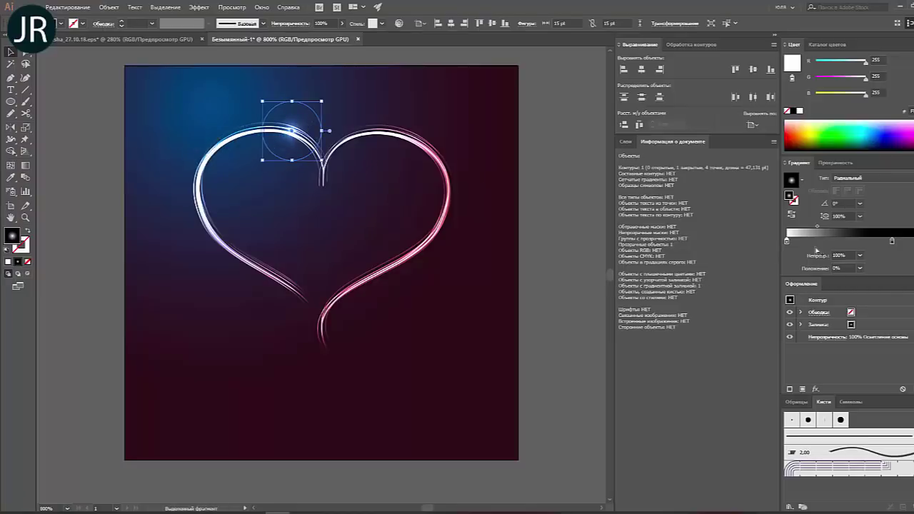
{"action": "left_click", "coordinate": [815, 243]}
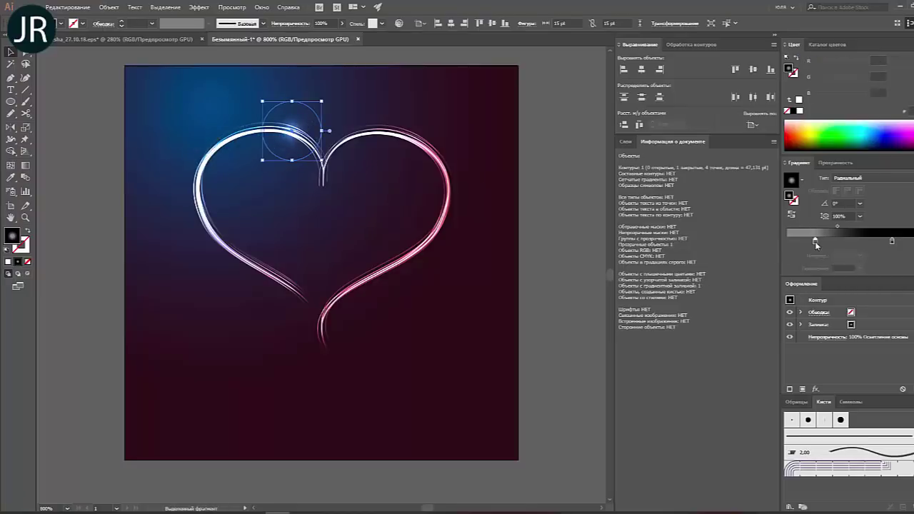
{"action": "left_click", "coordinate": [529, 194]}
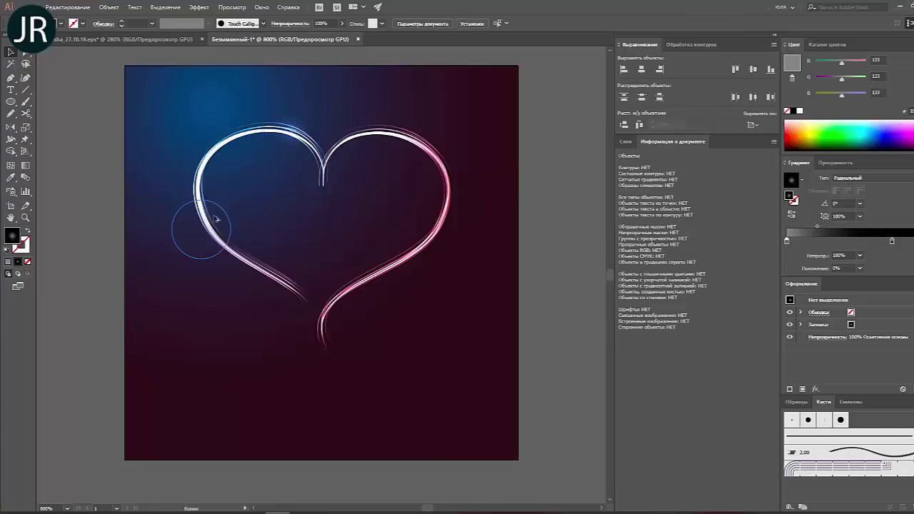
{"action": "mouse_move", "coordinate": [307, 123]}
{"action": "left_mouse_down"}
{"action": "mouse_move", "coordinate": [227, 222]}
{"action": "mouse_move", "coordinate": [252, 242]}
{"action": "mouse_move", "coordinate": [436, 148]}
{"action": "left_mouse_up"}
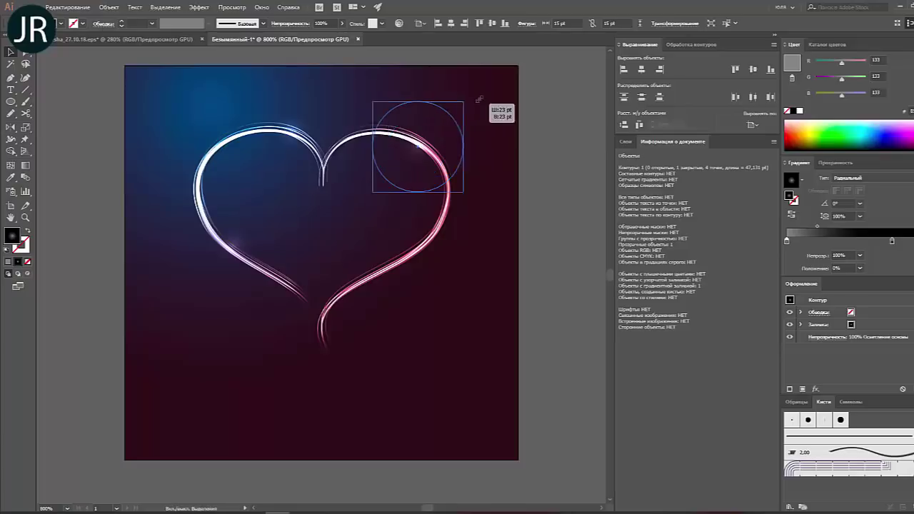
{"action": "left_click", "coordinate": [542, 134]}
{"action": "left_click", "coordinate": [172, 39]}
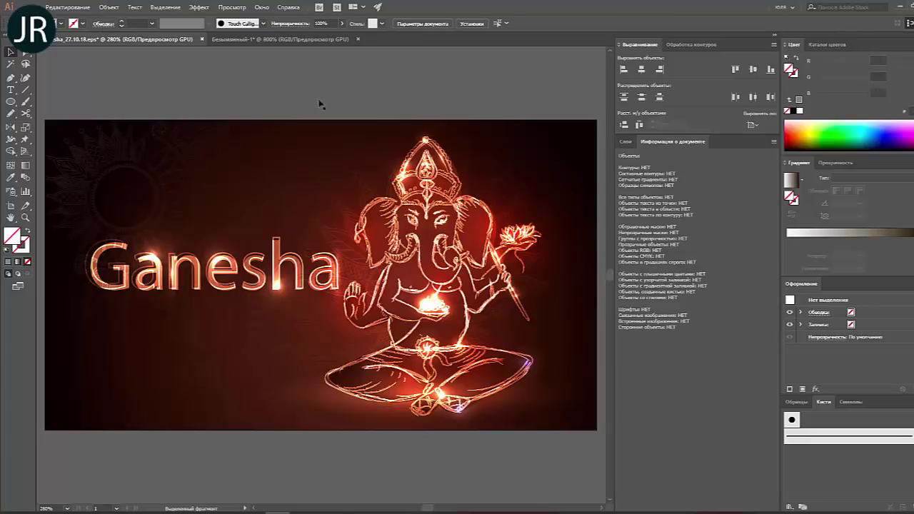
{"action": "left_click", "coordinate": [285, 40]}
{"action": "left_click", "coordinate": [240, 247]}
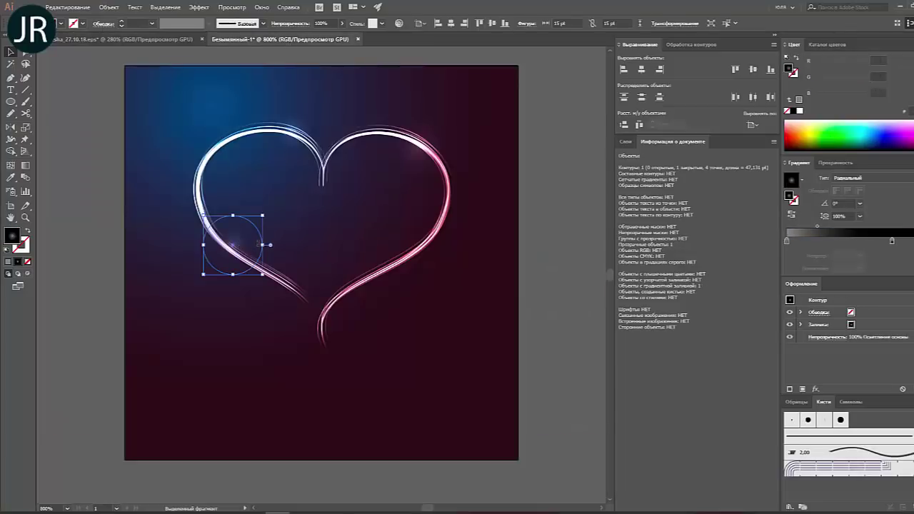
Stretch and rotate the glow into an ellipse lying along the heart's left stroke.
{"action": "mouse_move", "coordinate": [262, 245]}
{"action": "left_mouse_down"}
{"action": "mouse_move", "coordinate": [429, 245]}
{"action": "mouse_move", "coordinate": [408, 245]}
{"action": "left_mouse_up"}
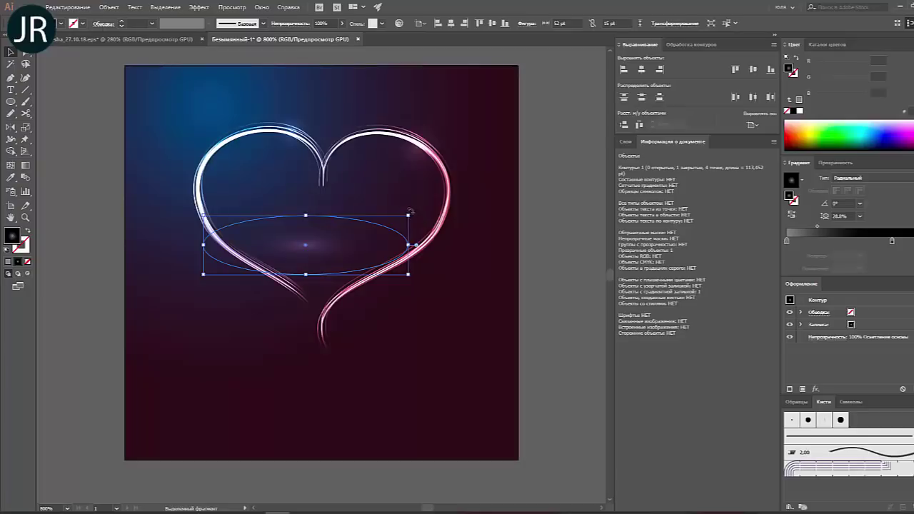
{"action": "left_click_drag", "start_coordinate": [411, 211], "coordinate": [408, 255]}
{"action": "mouse_move", "coordinate": [335, 232]}
{"action": "left_mouse_down"}
{"action": "mouse_move", "coordinate": [296, 274]}
{"action": "mouse_move", "coordinate": [286, 273]}
{"action": "left_mouse_up"}
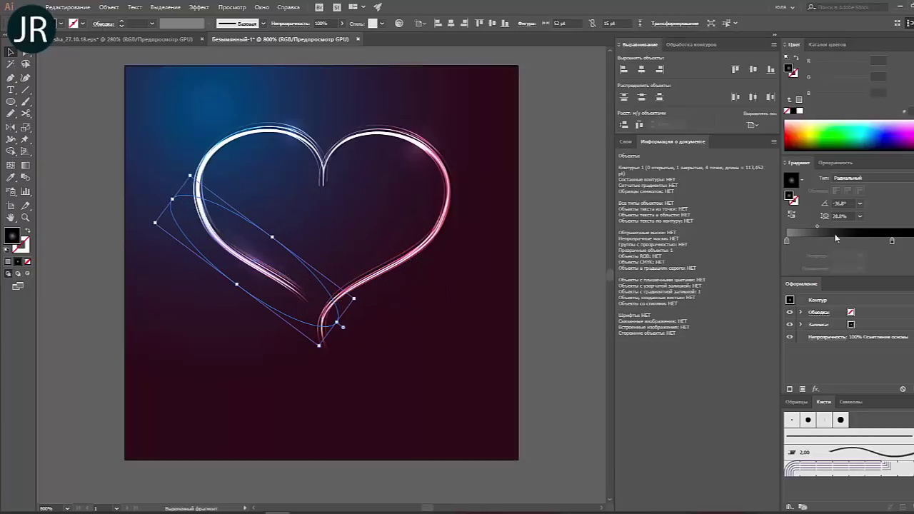
Recolour the glow's centre stop, trying grey and several hues before settling on crimson.
{"action": "left_click", "coordinate": [786, 242]}
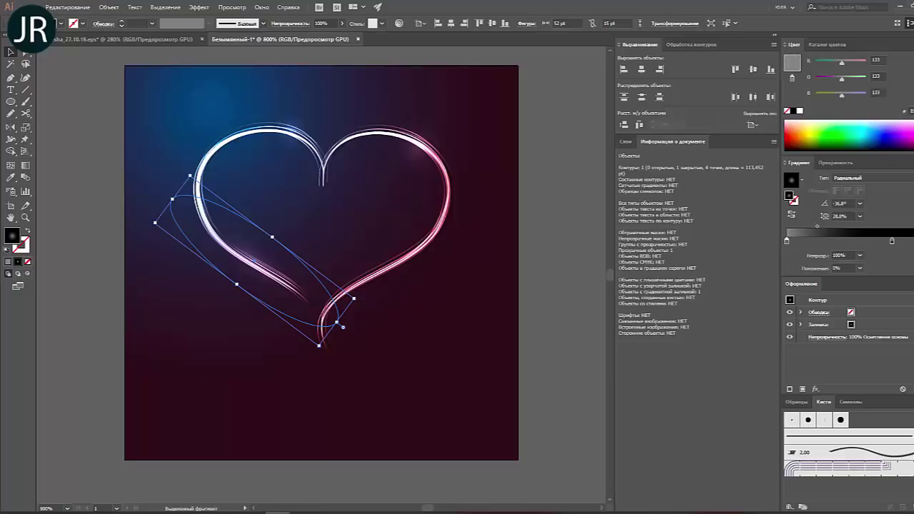
{"action": "left_click", "coordinate": [908, 44]}
{"action": "left_click", "coordinate": [843, 61]}
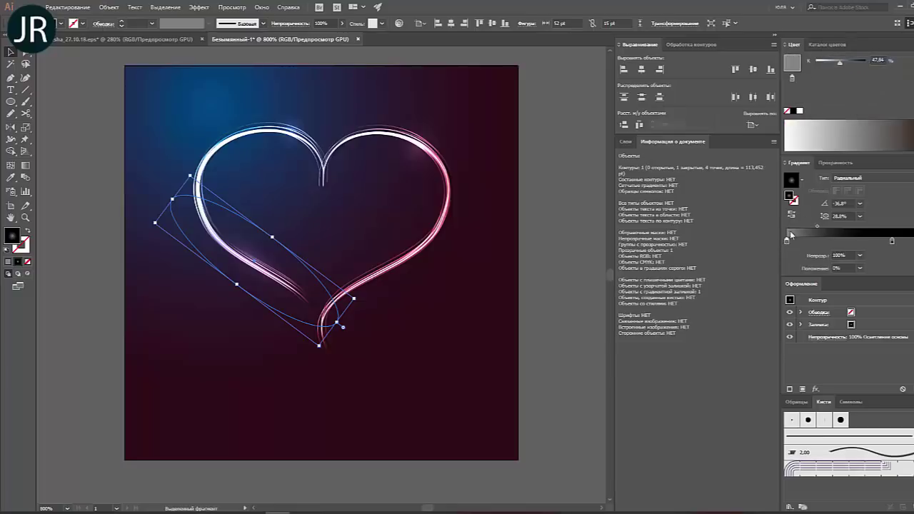
{"action": "left_click_drag", "start_coordinate": [832, 64], "coordinate": [820, 64]}
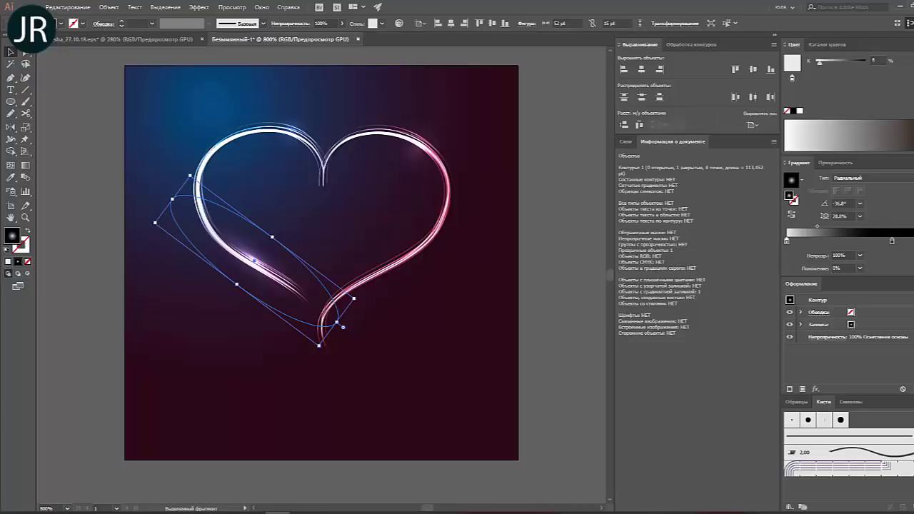
{"action": "left_click", "coordinate": [908, 44]}
{"action": "left_click", "coordinate": [842, 68]}
{"action": "left_click", "coordinate": [886, 127]}
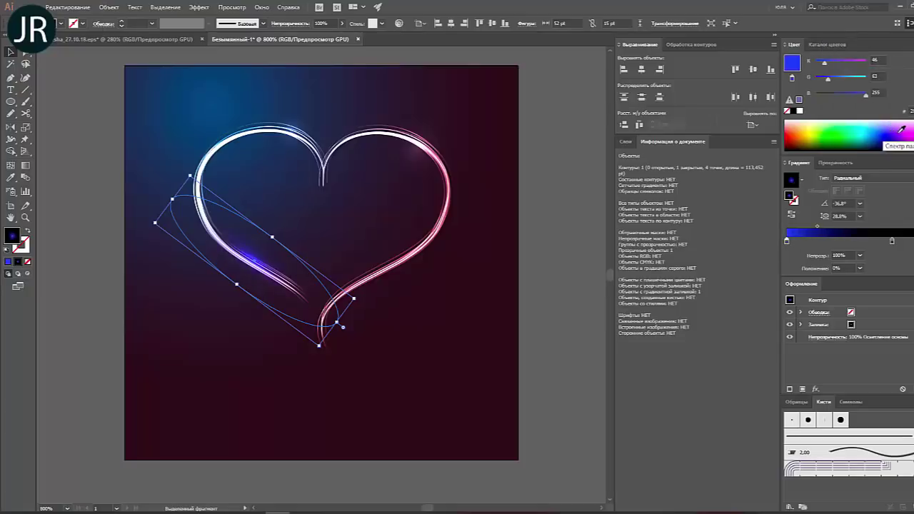
{"action": "left_click", "coordinate": [907, 136]}
{"action": "left_click", "coordinate": [828, 131]}
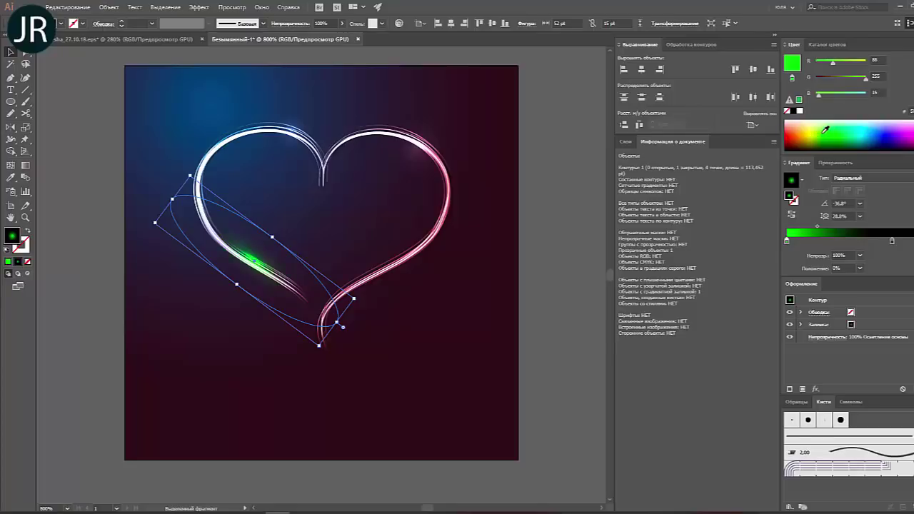
{"action": "left_click", "coordinate": [799, 131]}
{"action": "left_click", "coordinate": [788, 129]}
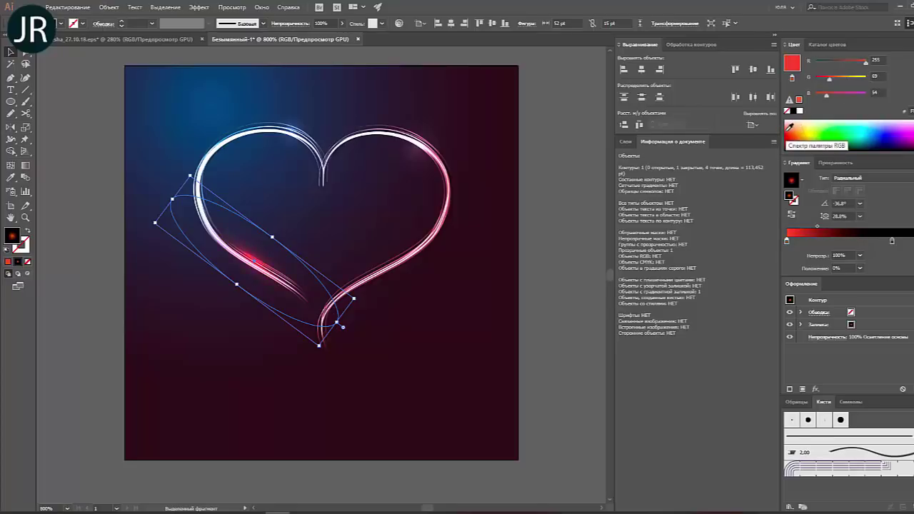
{"action": "left_click", "coordinate": [786, 136]}
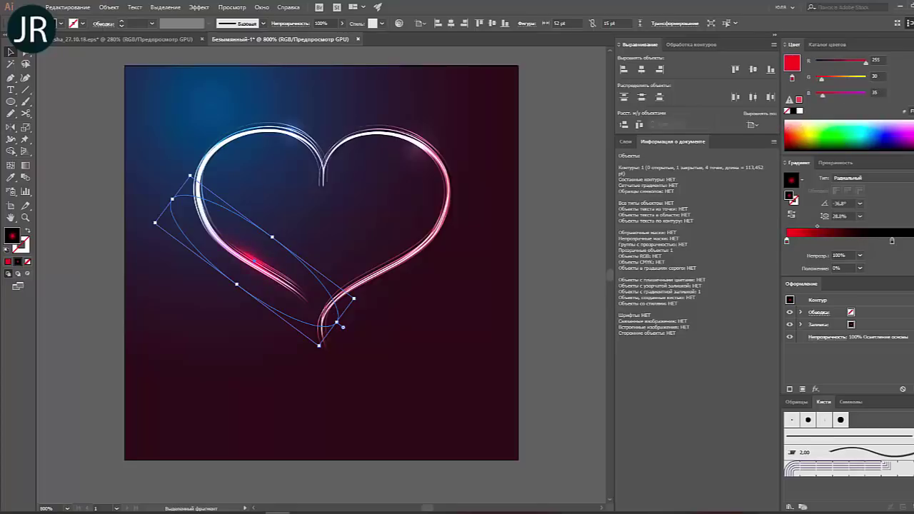
{"action": "left_click", "coordinate": [785, 141]}
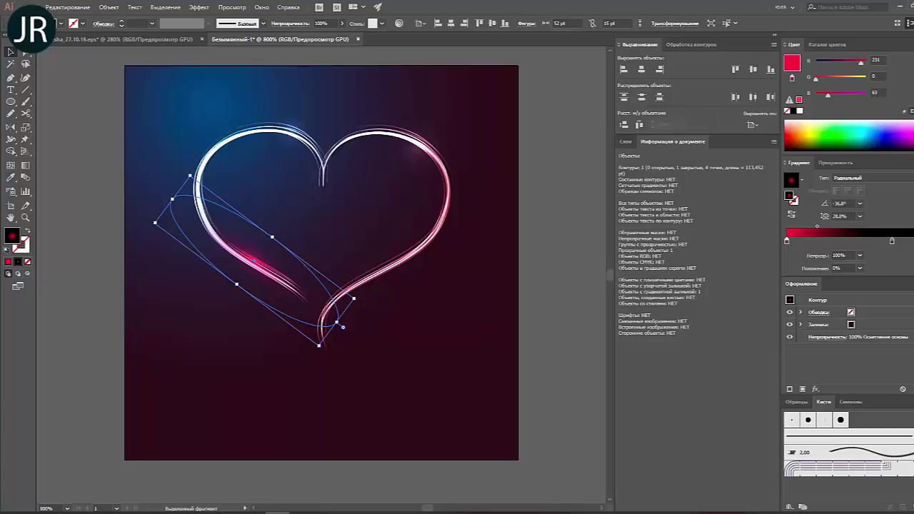
Place a rotated copy of the crimson glow along the heart's right stroke.
{"action": "left_click", "coordinate": [565, 221]}
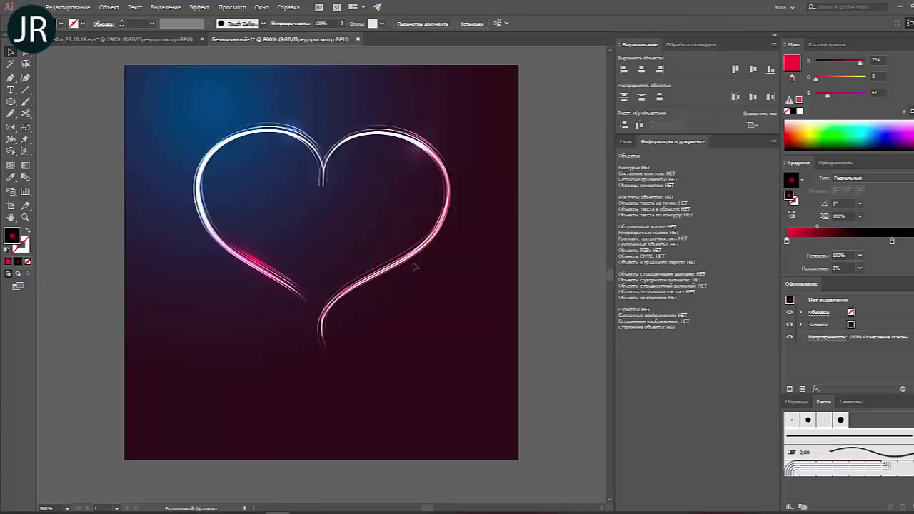
{"action": "mouse_move", "coordinate": [332, 321]}
{"action": "left_mouse_down"}
{"action": "mouse_move", "coordinate": [491, 322]}
{"action": "mouse_move", "coordinate": [504, 304]}
{"action": "mouse_move", "coordinate": [500, 175]}
{"action": "left_mouse_up"}
{"action": "key", "text": "ctrl+shift+a"}
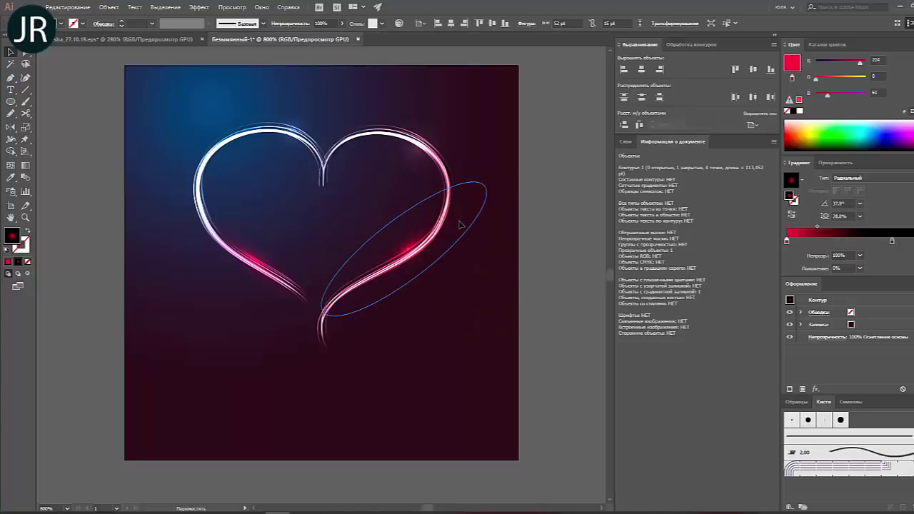
{"action": "left_click", "coordinate": [532, 255]}
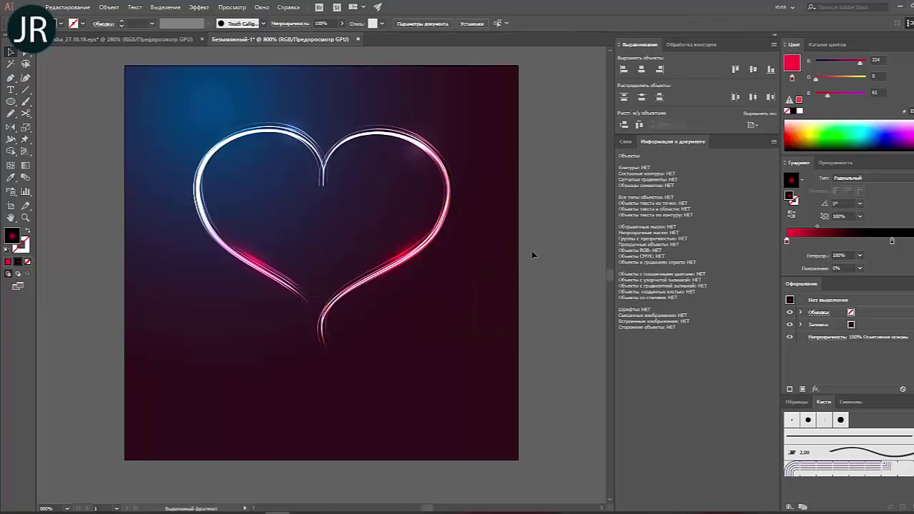
{"action": "left_click", "coordinate": [421, 256]}
Move the glow onto the heart's upper-left lobe and set its blend mode to Screen.
{"action": "left_click", "coordinate": [526, 256]}
{"action": "left_click", "coordinate": [276, 148]}
{"action": "mouse_move", "coordinate": [294, 110]}
{"action": "left_mouse_down"}
{"action": "mouse_move", "coordinate": [224, 134]}
{"action": "mouse_move", "coordinate": [190, 107]}
{"action": "left_mouse_up"}
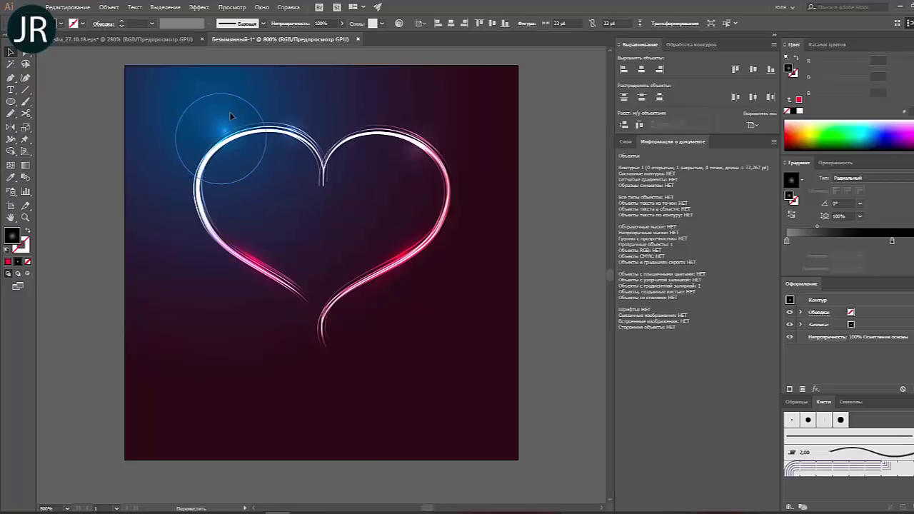
{"action": "left_click", "coordinate": [835, 163]}
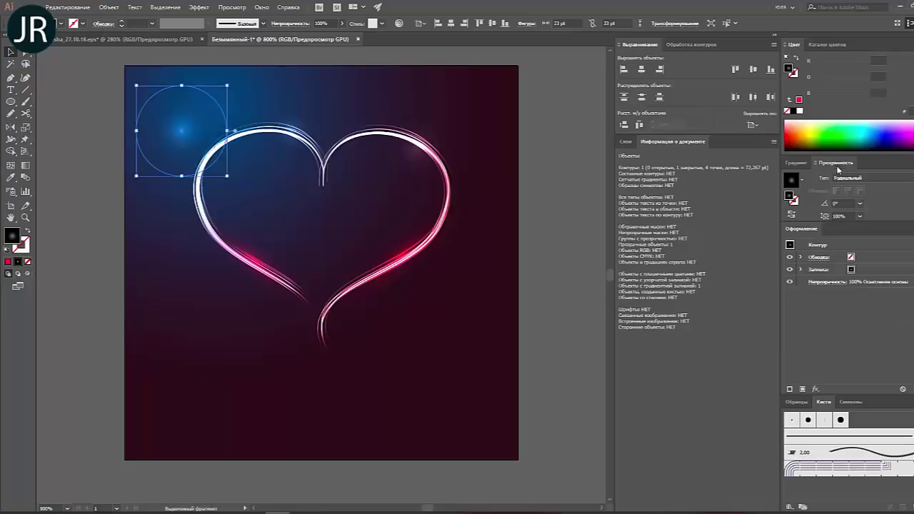
{"action": "left_click", "coordinate": [814, 177]}
{"action": "left_click", "coordinate": [812, 248]}
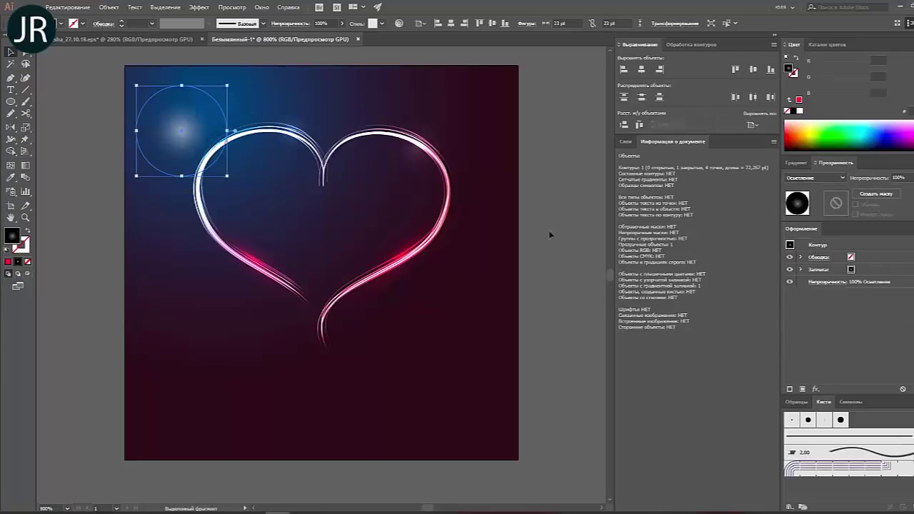
{"action": "left_click", "coordinate": [796, 163]}
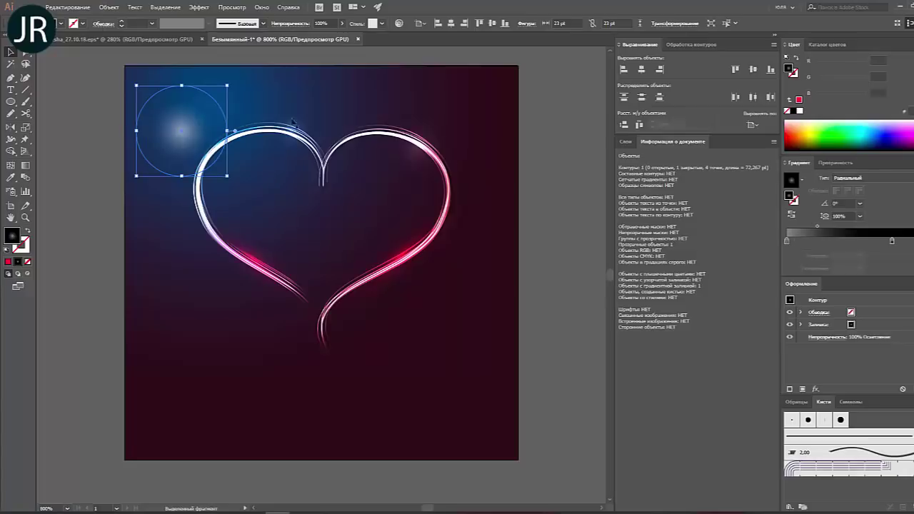
Make the glow's gradient start bright blue, R52 G160 B255, and deselect.
{"action": "left_click_drag", "start_coordinate": [190, 116], "coordinate": [213, 143]}
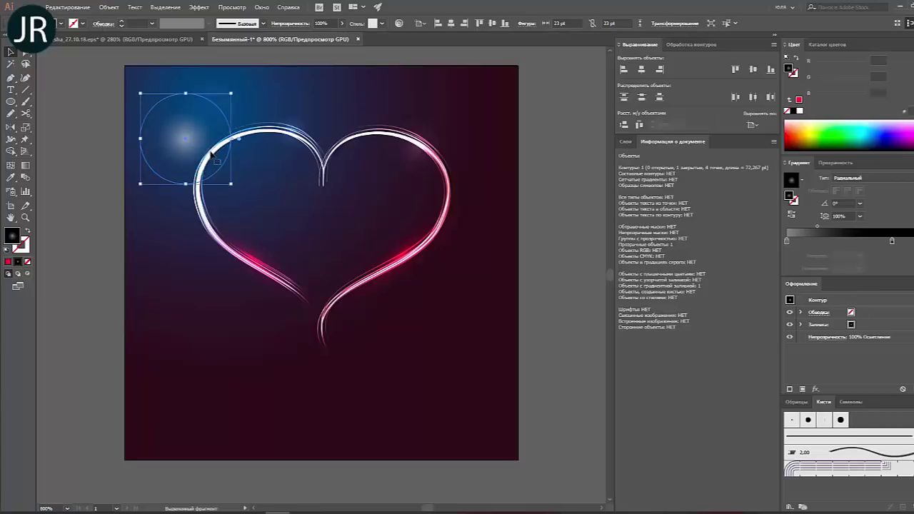
{"action": "left_click", "coordinate": [786, 241]}
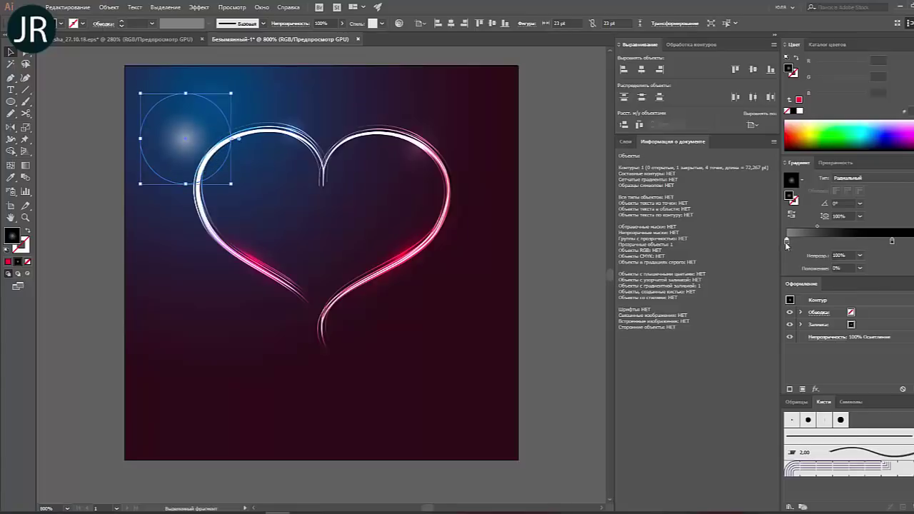
{"action": "left_click", "coordinate": [878, 126]}
{"action": "left_click_drag", "start_coordinate": [877, 130], "coordinate": [878, 130]}
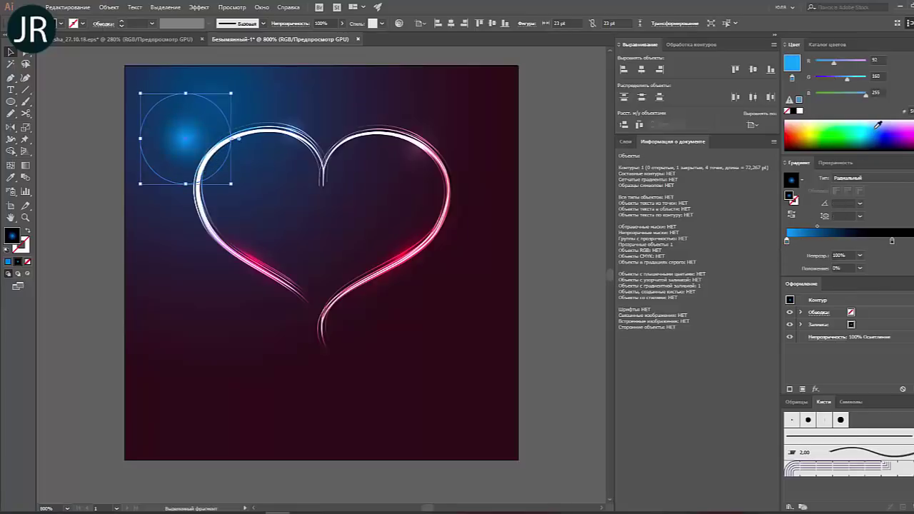
{"action": "left_click", "coordinate": [563, 228]}
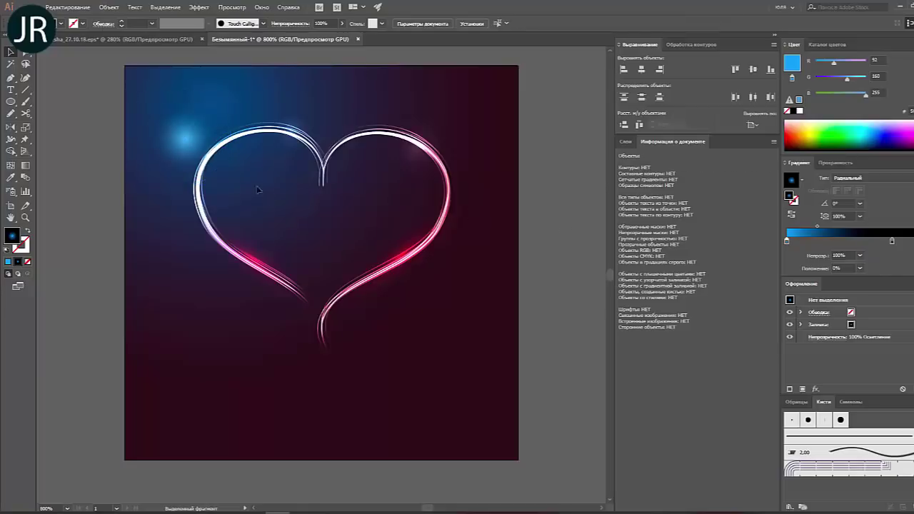
Position the blue glow on the heart's upper-left edge and set it to Color Dodge.
{"action": "left_click_drag", "start_coordinate": [187, 150], "coordinate": [225, 174]}
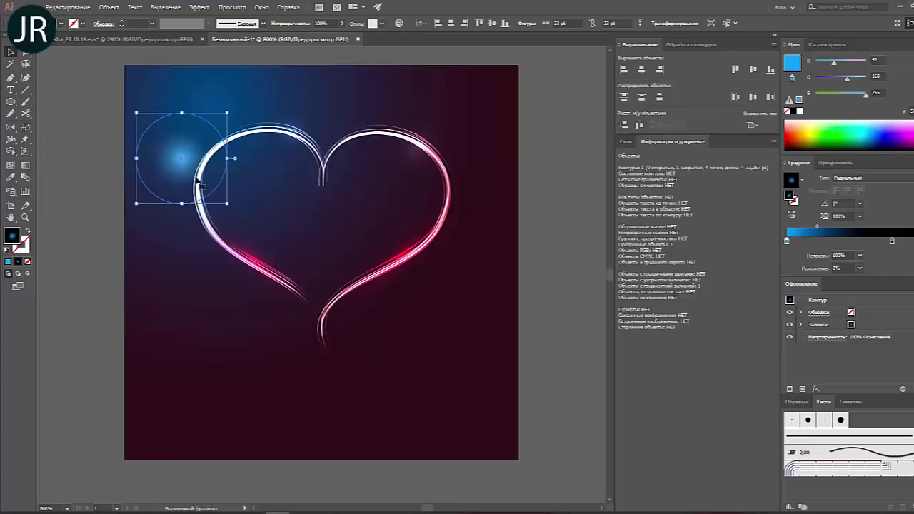
{"action": "left_click_drag", "start_coordinate": [225, 177], "coordinate": [220, 170]}
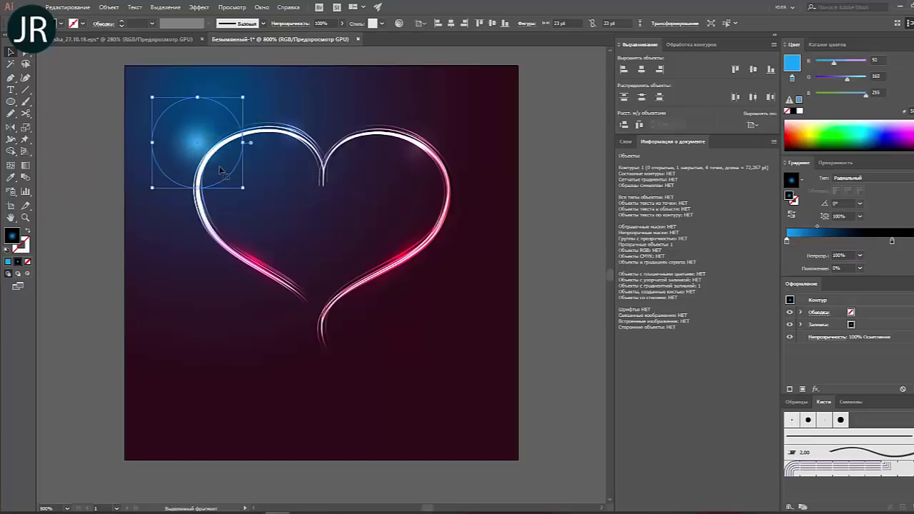
{"action": "left_click", "coordinate": [832, 163]}
{"action": "left_click", "coordinate": [813, 177]}
{"action": "left_click", "coordinate": [804, 257]}
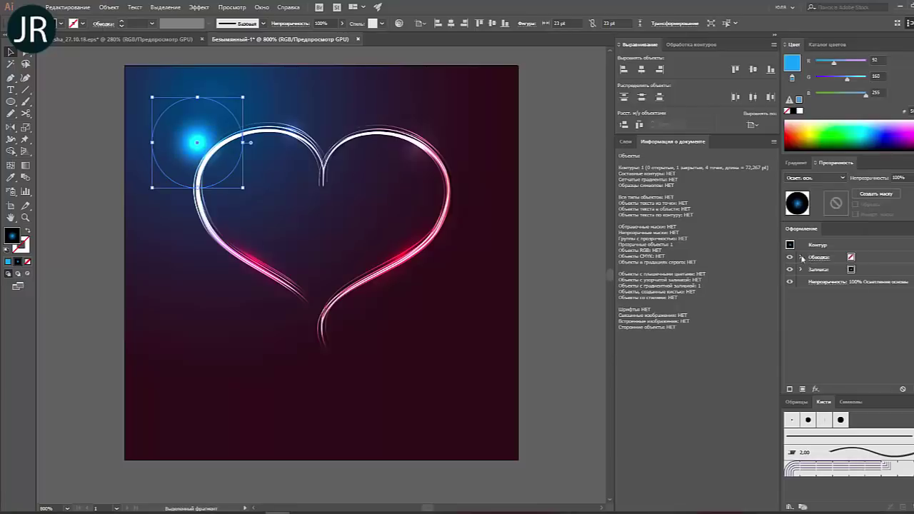
Nudge the glow's position, undo the nudges, and reselect the glow circle.
{"action": "key", "text": "Up"}
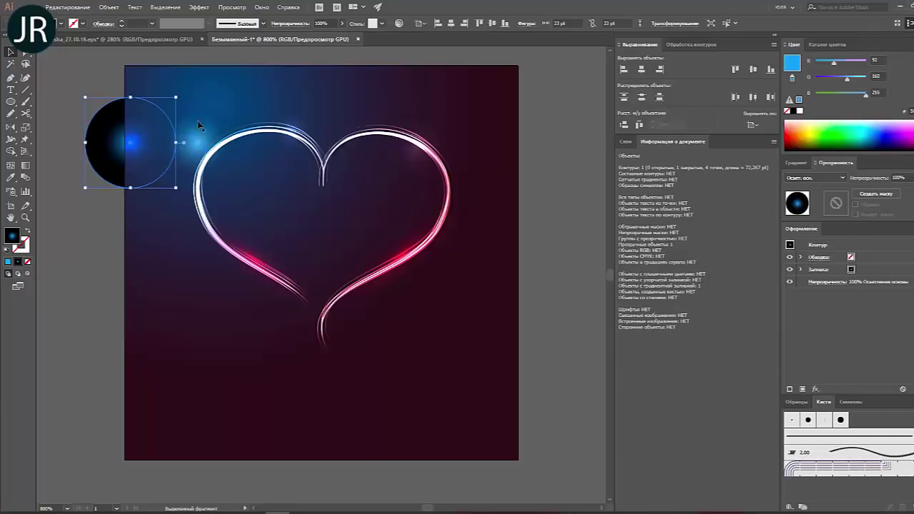
{"action": "left_click_drag", "start_coordinate": [202, 129], "coordinate": [214, 142]}
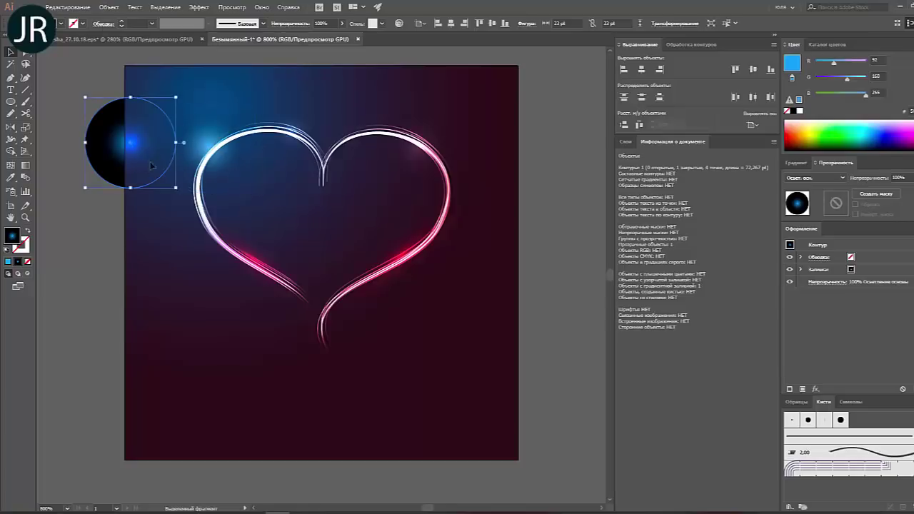
{"action": "key", "text": "Down"}
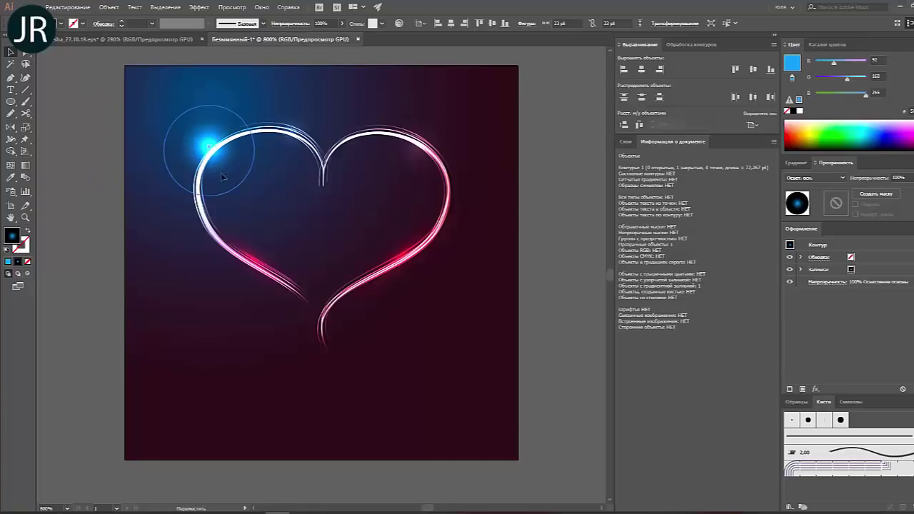
{"action": "key", "text": "ctrl+z"}
{"action": "key", "text": "ctrl+z"}
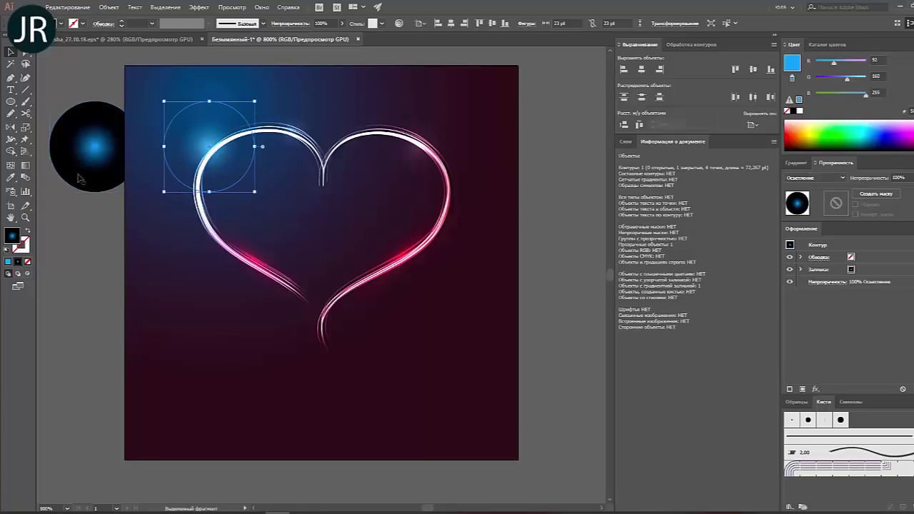
{"action": "left_click", "coordinate": [93, 168]}
{"action": "left_click", "coordinate": [122, 167]}
{"action": "key", "text": "ctrl+z"}
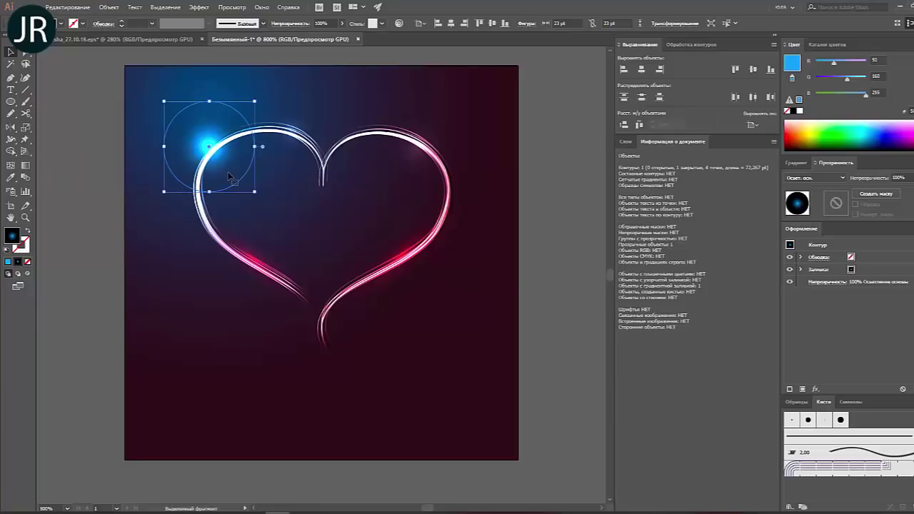
Switch the glow's gradient stop colour to Grayscale at 67% K.
{"action": "left_click", "coordinate": [798, 162]}
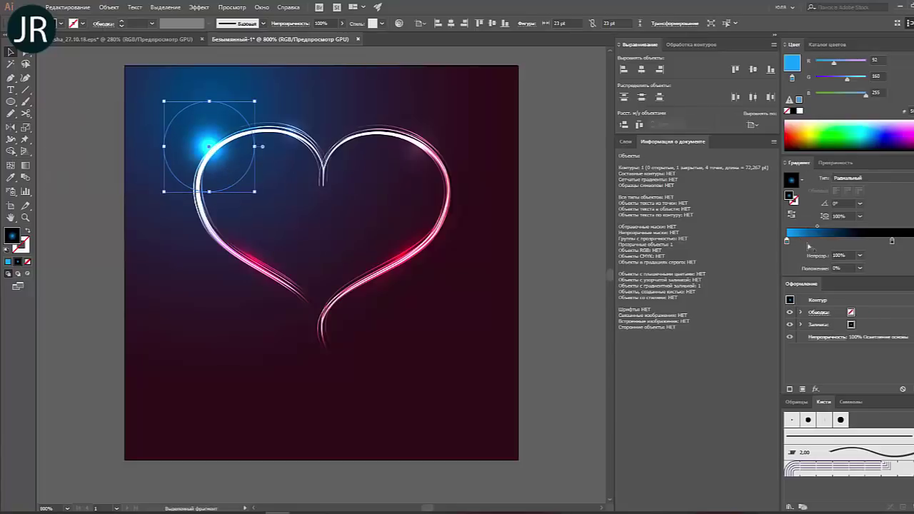
{"action": "left_click", "coordinate": [807, 247]}
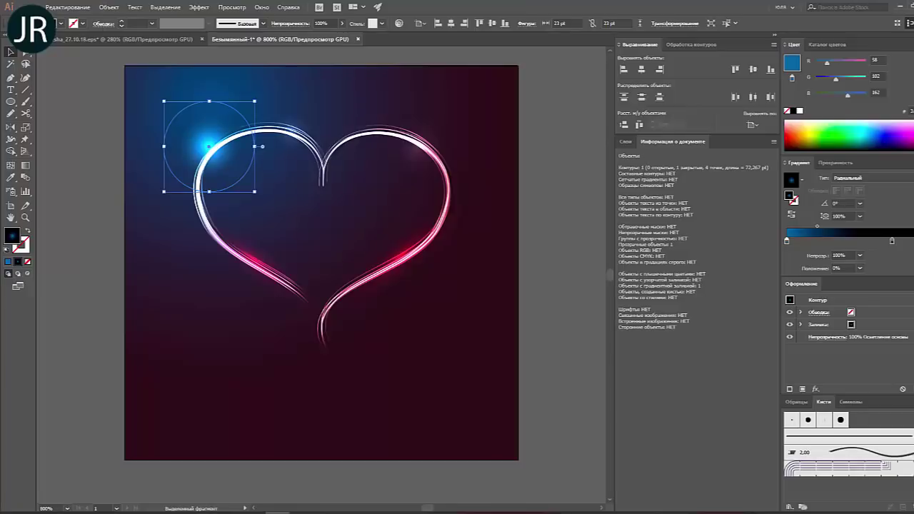
{"action": "left_click", "coordinate": [910, 44]}
{"action": "left_click", "coordinate": [864, 74]}
{"action": "left_click", "coordinate": [910, 45]}
{"action": "left_click", "coordinate": [864, 62]}
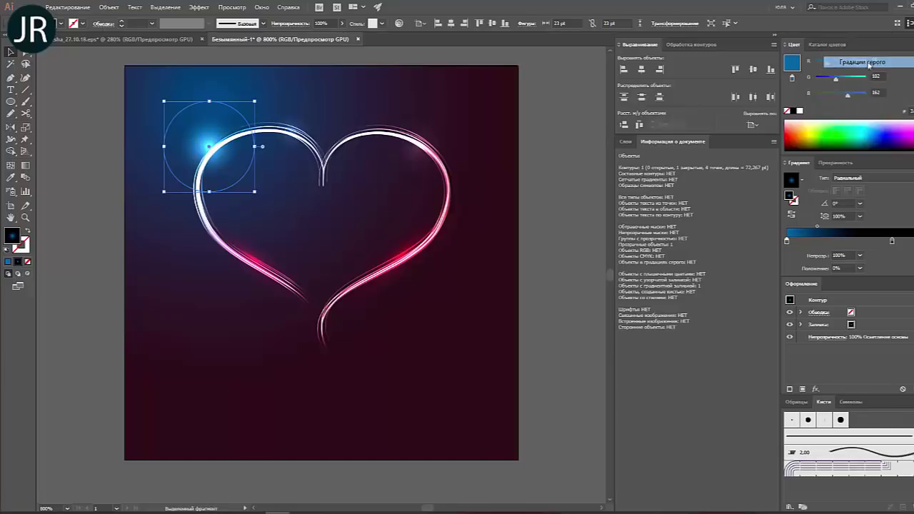
{"action": "left_click_drag", "start_coordinate": [848, 61], "coordinate": [853, 65]}
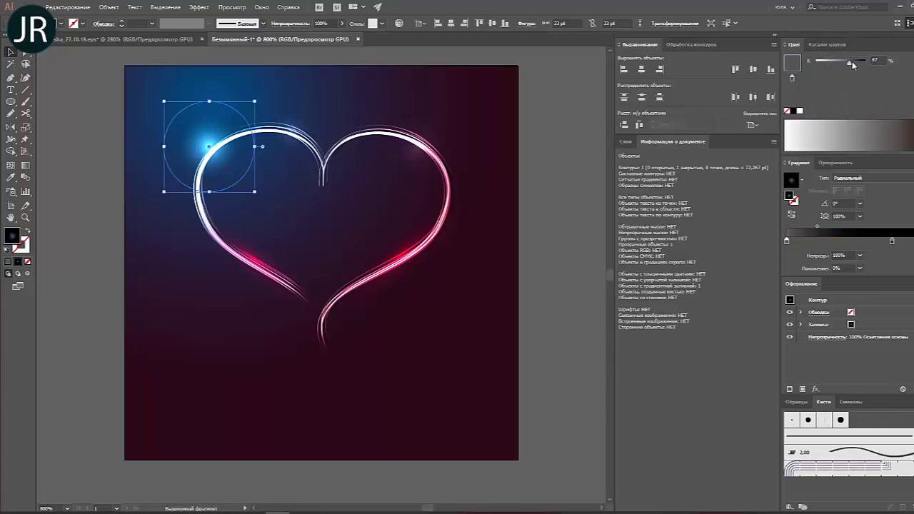
Centre the glow on the heart, move it to the left lobe, and squash and tilt it.
{"action": "key", "text": "ctrl+a"}
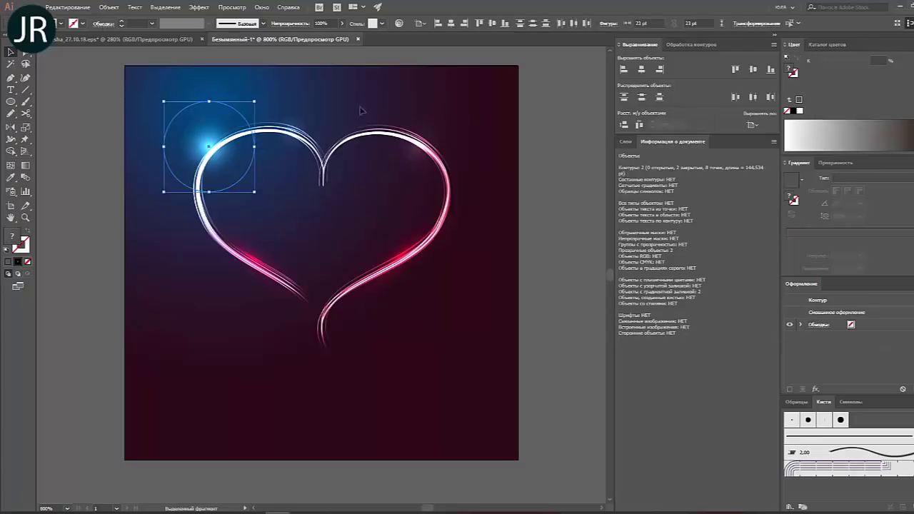
{"action": "left_click", "coordinate": [641, 69]}
{"action": "left_click", "coordinate": [752, 69]}
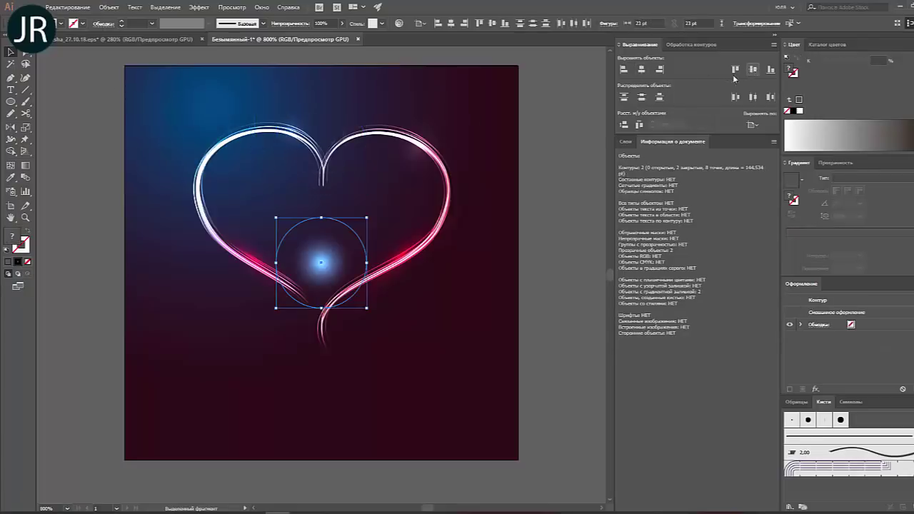
{"action": "left_click", "coordinate": [467, 204]}
{"action": "mouse_move", "coordinate": [337, 284]}
{"action": "left_mouse_down"}
{"action": "mouse_move", "coordinate": [281, 164]}
{"action": "mouse_move", "coordinate": [266, 153]}
{"action": "mouse_move", "coordinate": [265, 161]}
{"action": "left_mouse_up"}
{"action": "left_click_drag", "start_coordinate": [249, 90], "coordinate": [249, 101]}
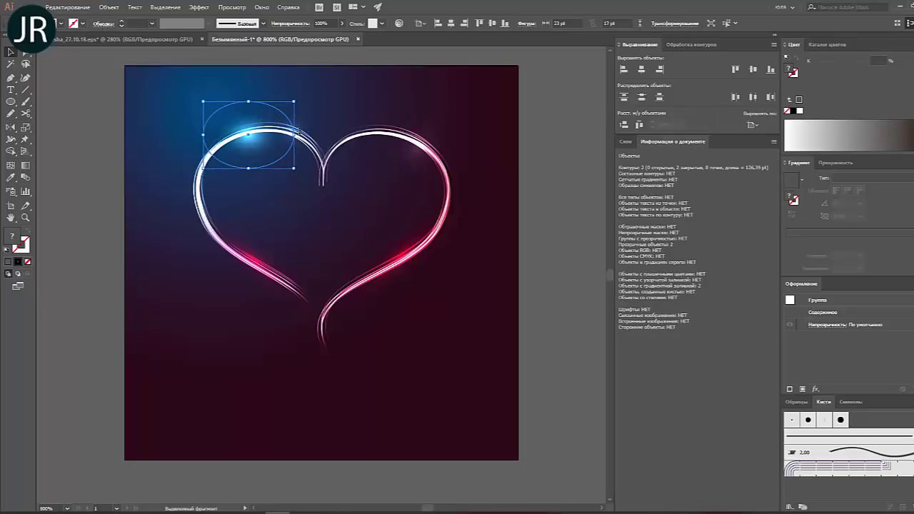
{"action": "mouse_move", "coordinate": [296, 137]}
{"action": "left_mouse_down"}
{"action": "mouse_move", "coordinate": [276, 152]}
{"action": "mouse_move", "coordinate": [293, 150]}
{"action": "left_mouse_up"}
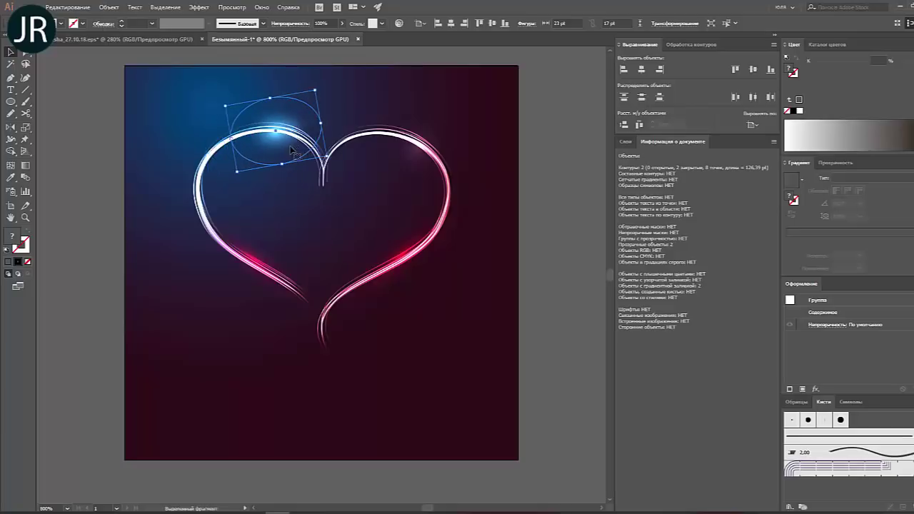
Rotate the blue glow ellipse back upright, widen it, shift it left, and deselect.
{"action": "left_click", "coordinate": [308, 208]}
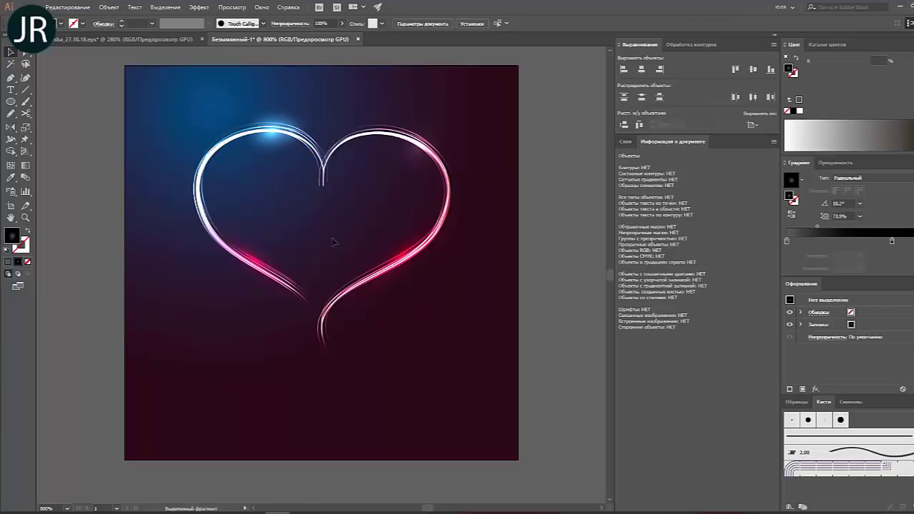
{"action": "left_click", "coordinate": [392, 263]}
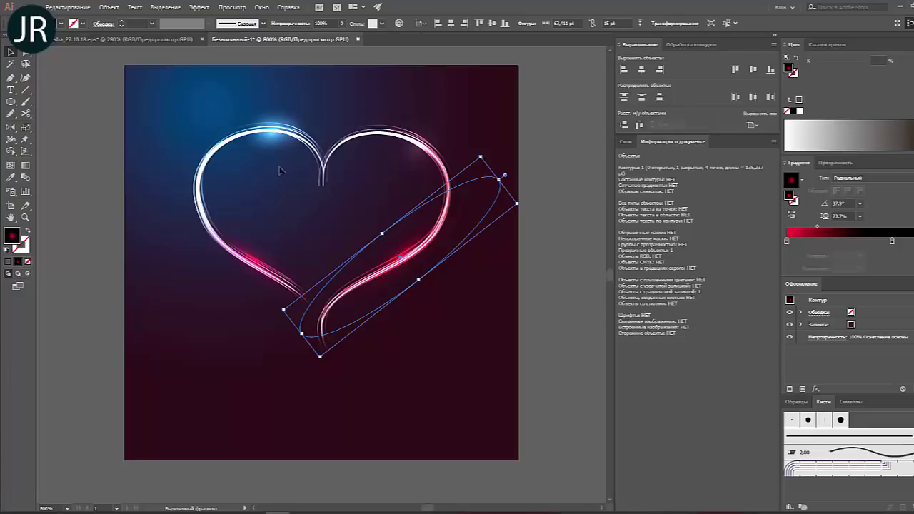
{"action": "left_click", "coordinate": [308, 112]}
{"action": "mouse_move", "coordinate": [312, 87]}
{"action": "left_mouse_down"}
{"action": "mouse_move", "coordinate": [318, 99]}
{"action": "mouse_move", "coordinate": [276, 100]}
{"action": "left_mouse_up"}
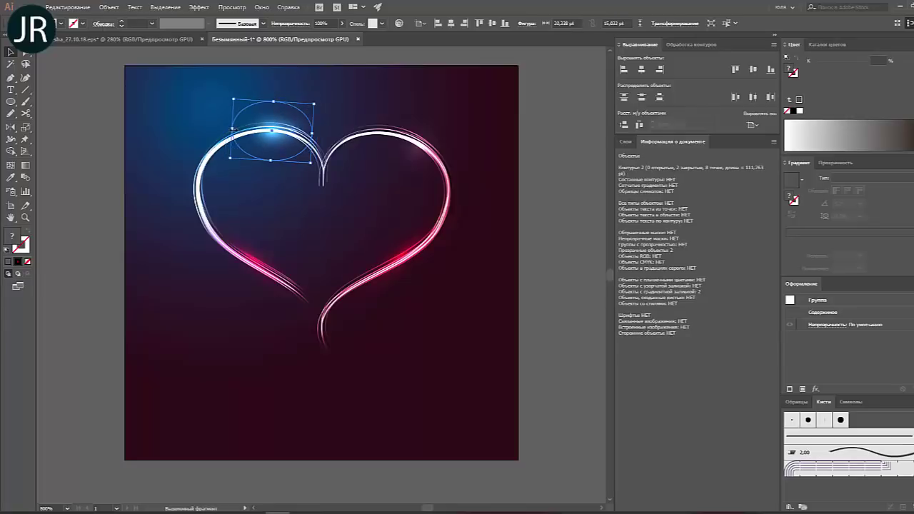
{"action": "left_click_drag", "start_coordinate": [260, 132], "coordinate": [251, 132]}
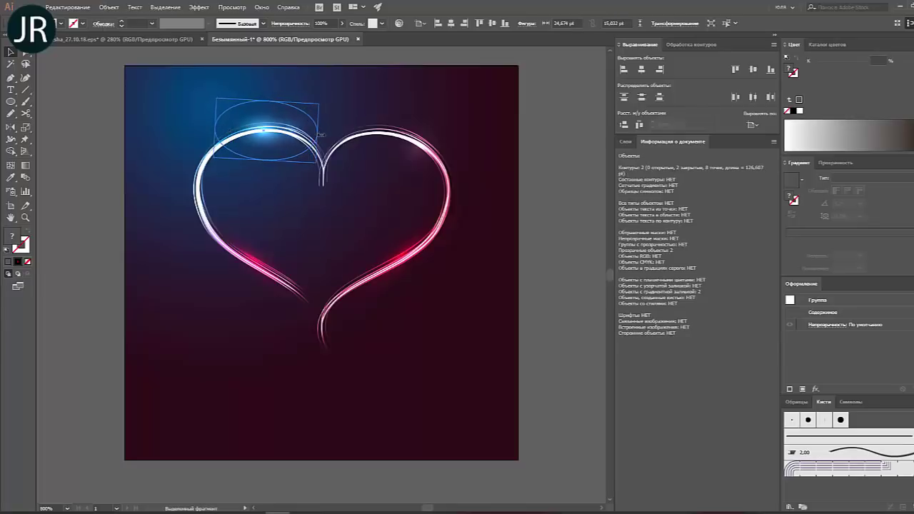
{"action": "left_click", "coordinate": [378, 100]}
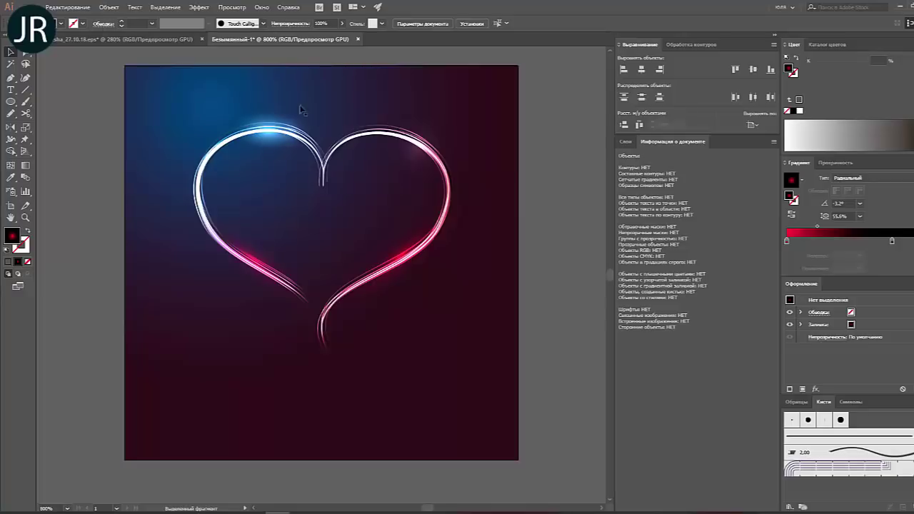